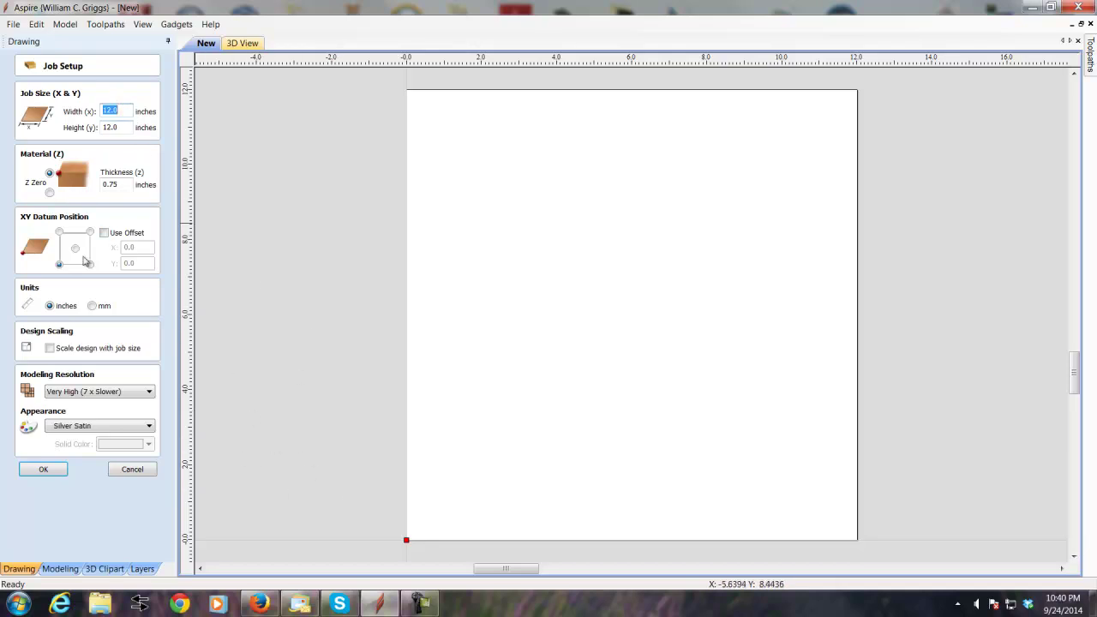
- Accept the job setup of 12 by 12 inches with 0.75 inch thickness and return to the drawing tools
{"action": "left_click", "coordinate": [65, 473]}
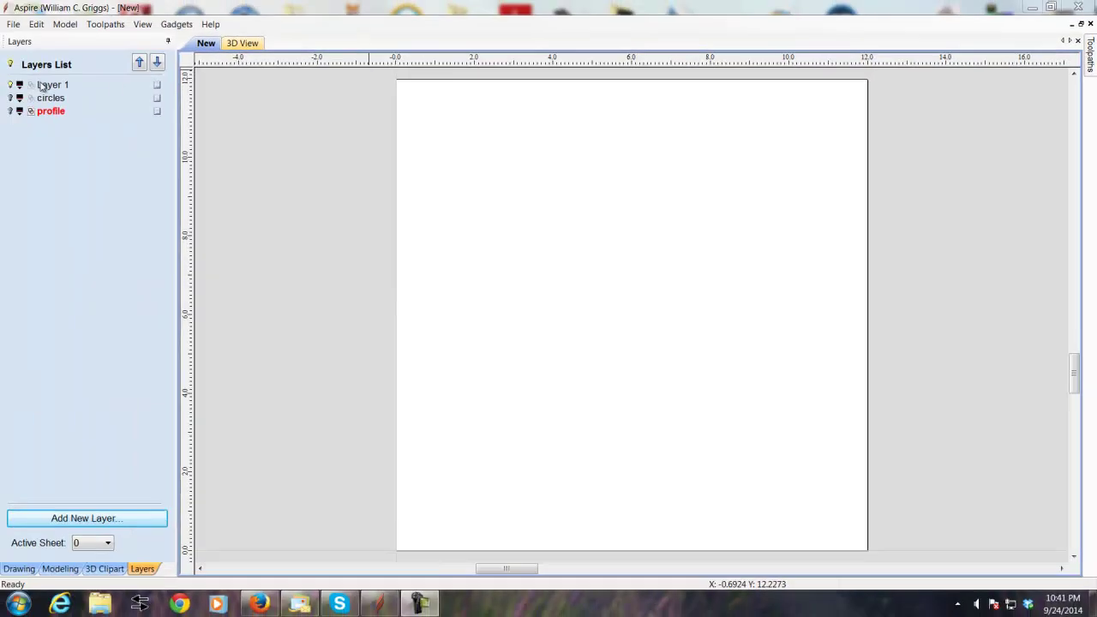
{"action": "left_click", "coordinate": [18, 569]}
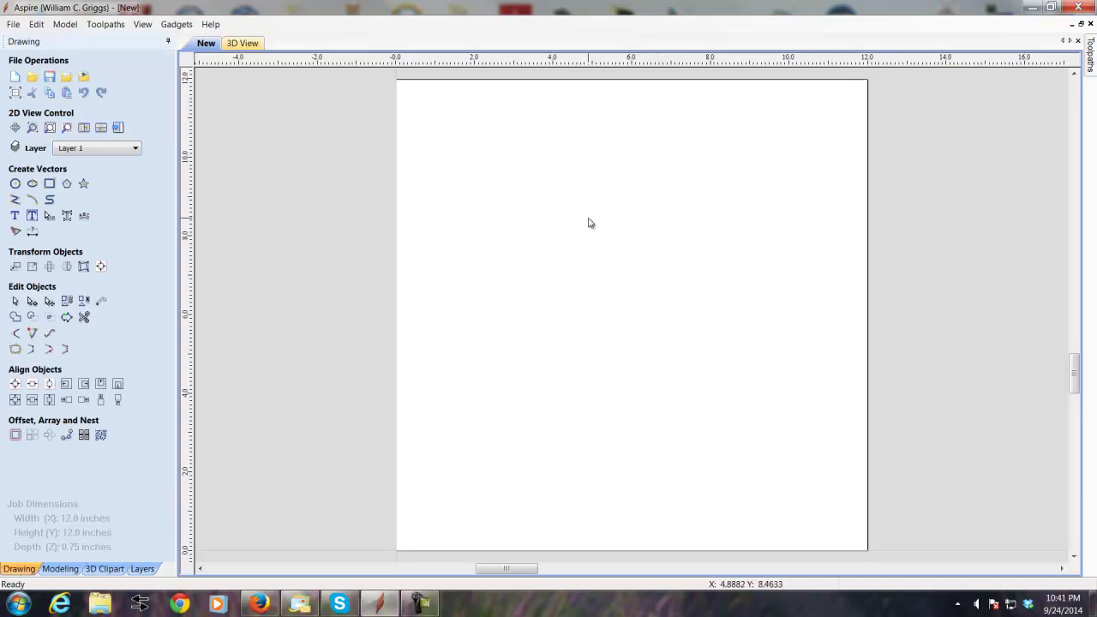
- Draw a square-cornered rectangle about 2.49 inches wide and 0.47 inch high, with its lower-left corner near X 1.98, Y 7.82
{"action": "left_click", "coordinate": [49, 184]}
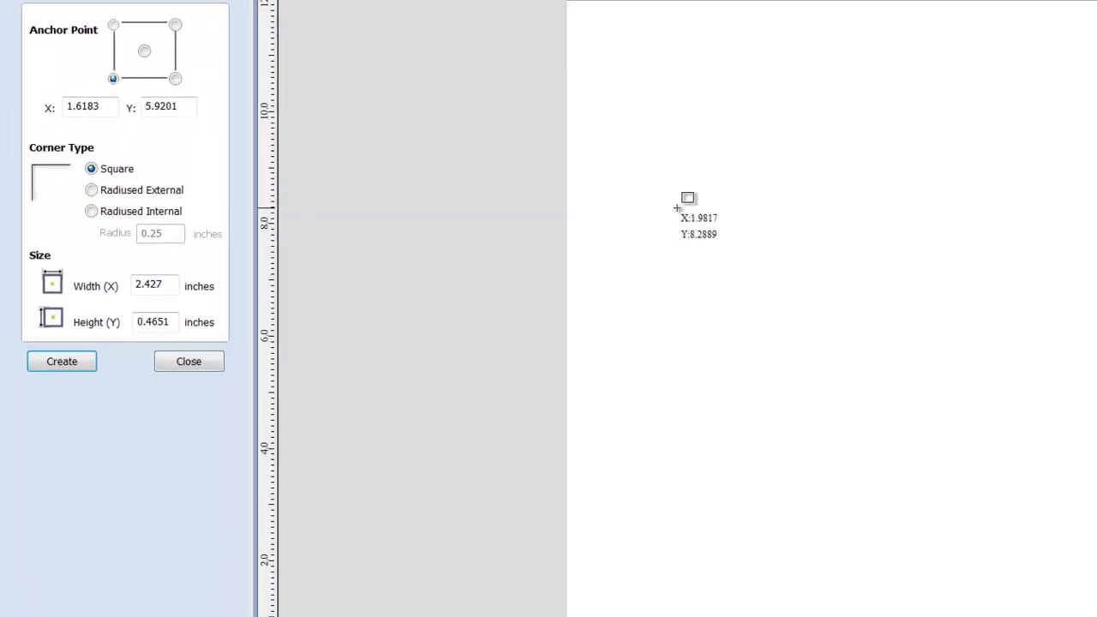
{"action": "left_click_drag", "start_coordinate": [472, 223], "coordinate": [510, 239]}
{"action": "left_click_drag", "start_coordinate": [766, 228], "coordinate": [859, 233]}
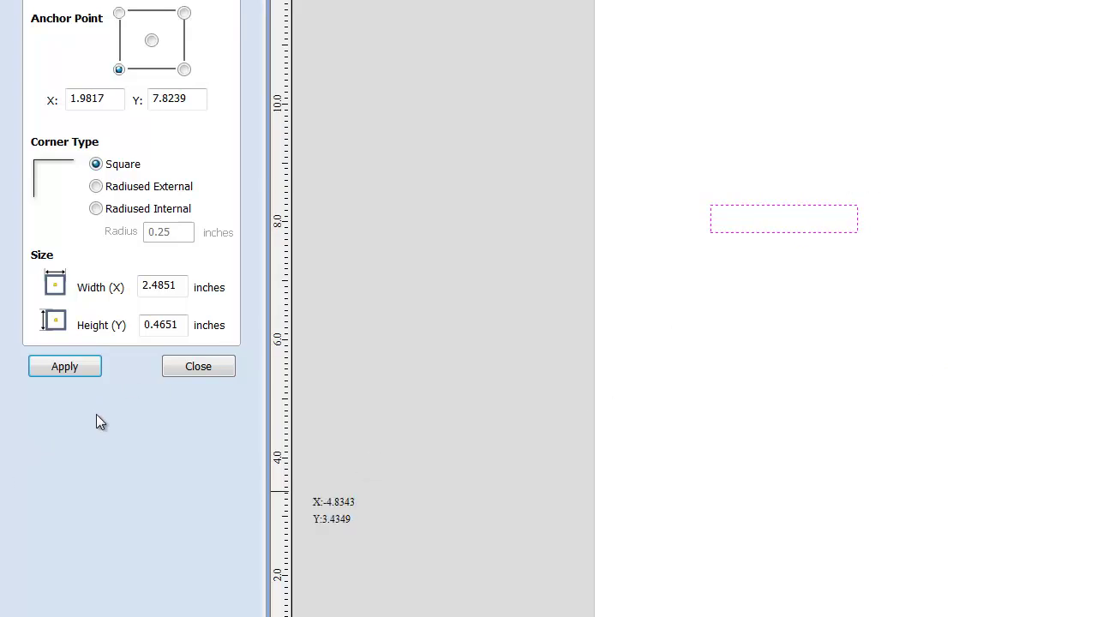
{"action": "left_click", "coordinate": [94, 371]}
{"action": "left_click", "coordinate": [197, 368]}
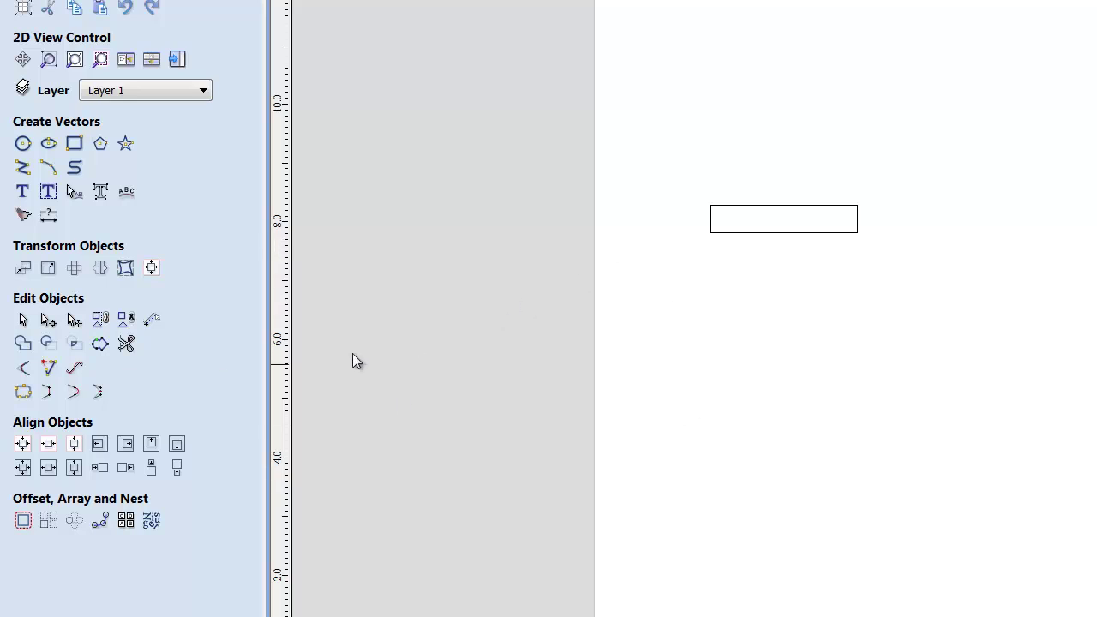
- Draw a circle about 0.11 inch in diameter on the rectangle's upper edge, beside its upper-left corner
{"action": "left_click", "coordinate": [22, 143]}
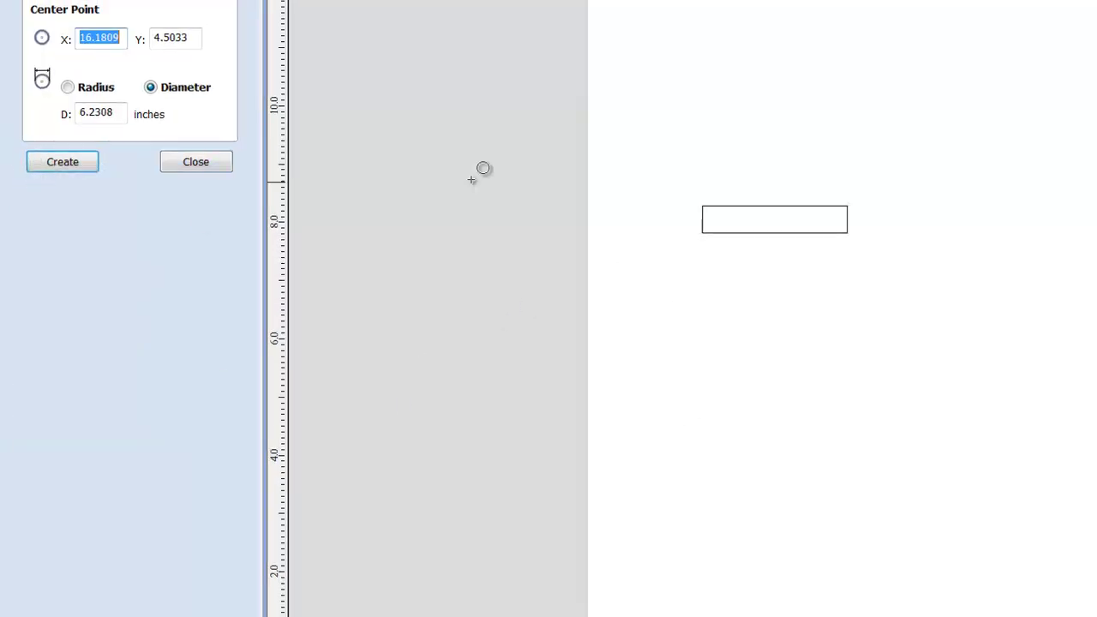
{"action": "scroll", "coordinate": [695, 161], "scroll_direction": "up", "scroll_amount": 6}
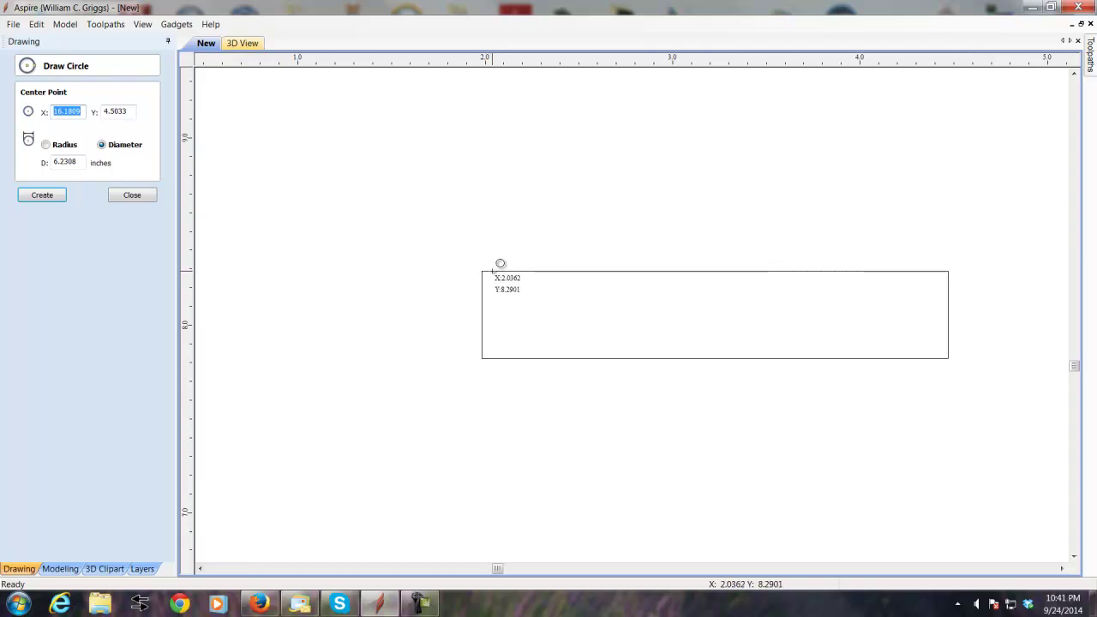
{"action": "left_click", "coordinate": [492, 271]}
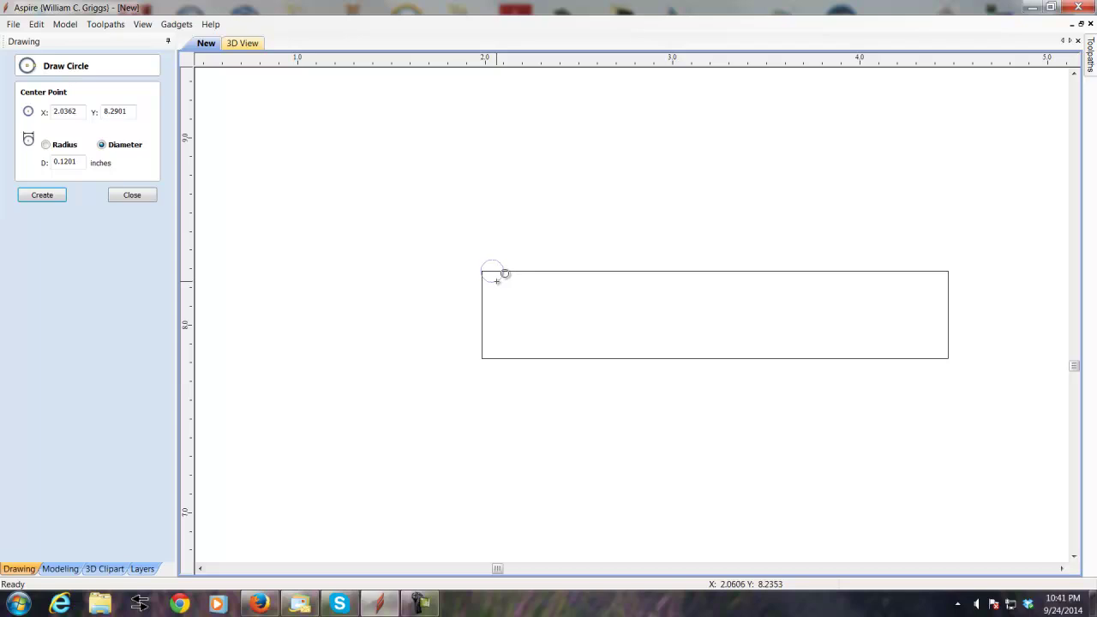
{"action": "left_click", "coordinate": [495, 280]}
- Draw a second circle about 0.063 inch in diameter on the rectangle's upper edge near X 2.93
{"action": "scroll", "coordinate": [515, 267], "scroll_direction": "up", "scroll_amount": 5}
{"action": "scroll", "coordinate": [506, 267], "scroll_direction": "down", "scroll_amount": 6}
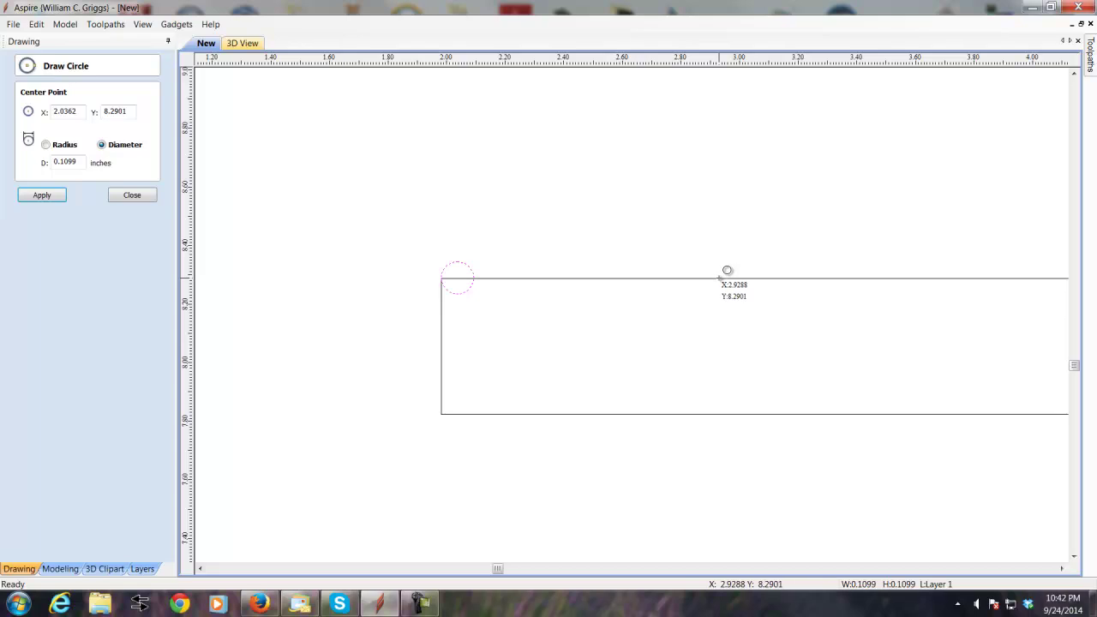
{"action": "left_click", "coordinate": [718, 278]}
{"action": "left_click", "coordinate": [724, 284]}
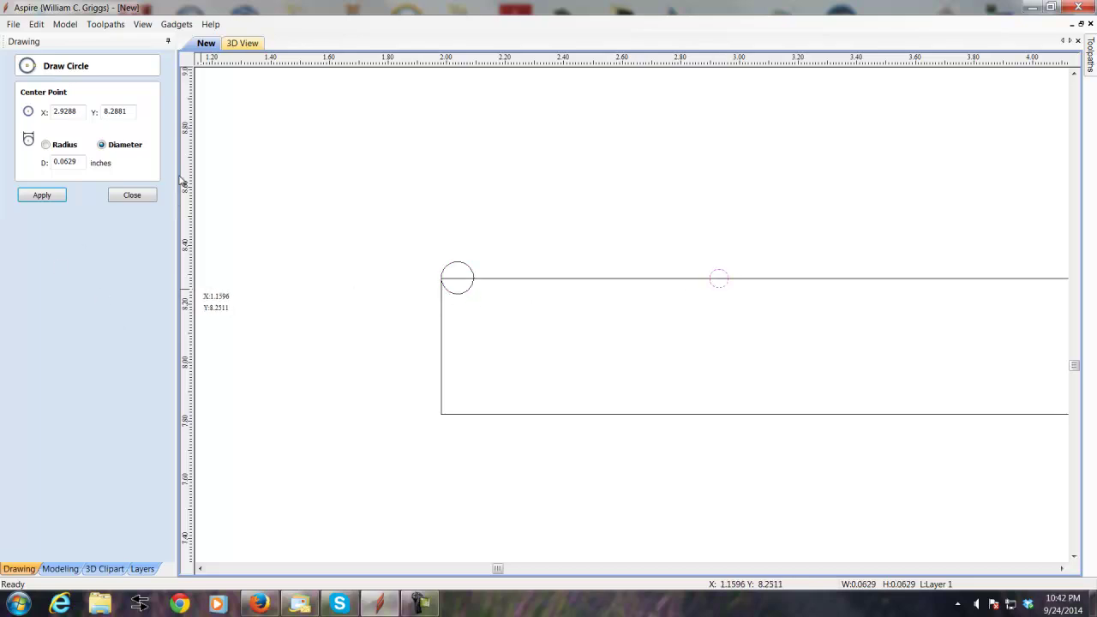
{"action": "left_click", "coordinate": [126, 199]}
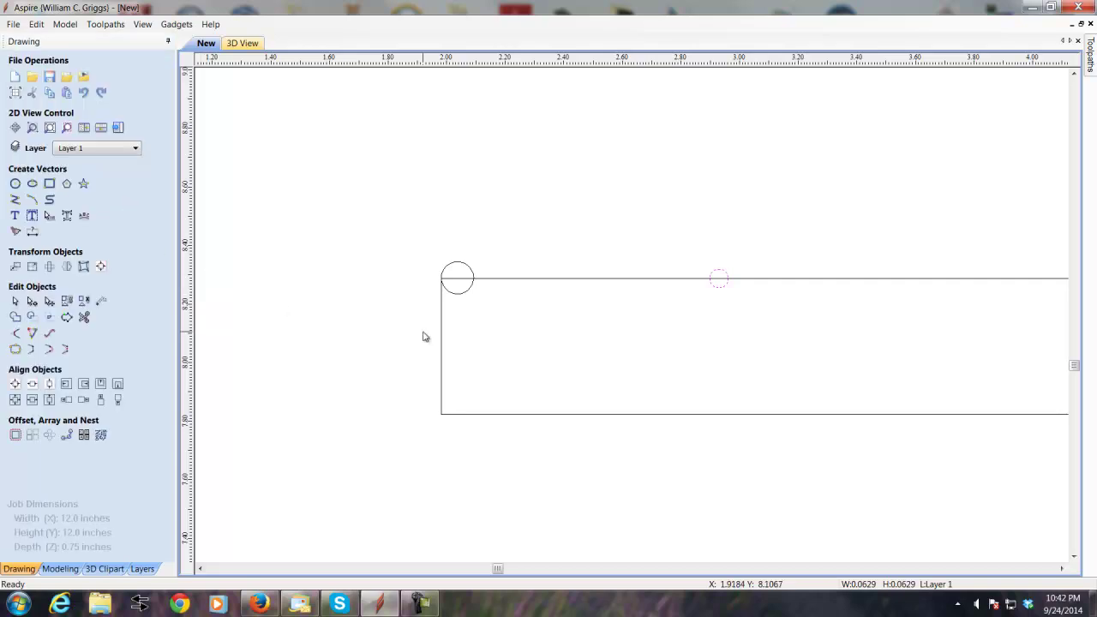
- Move the larger circle so its centre lies on the rectangle's upper edge and its left side meets the left edge
{"action": "scroll", "coordinate": [444, 288], "scroll_direction": "up", "scroll_amount": 10}
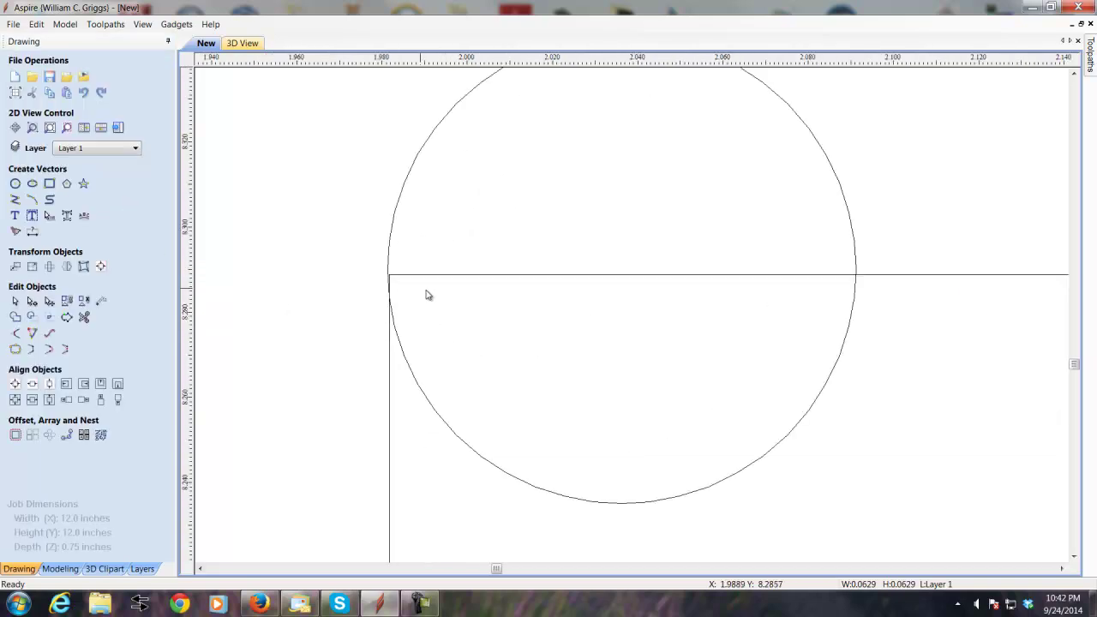
{"action": "left_click", "coordinate": [365, 206]}
{"action": "scroll", "coordinate": [312, 283], "scroll_direction": "down", "scroll_amount": 5}
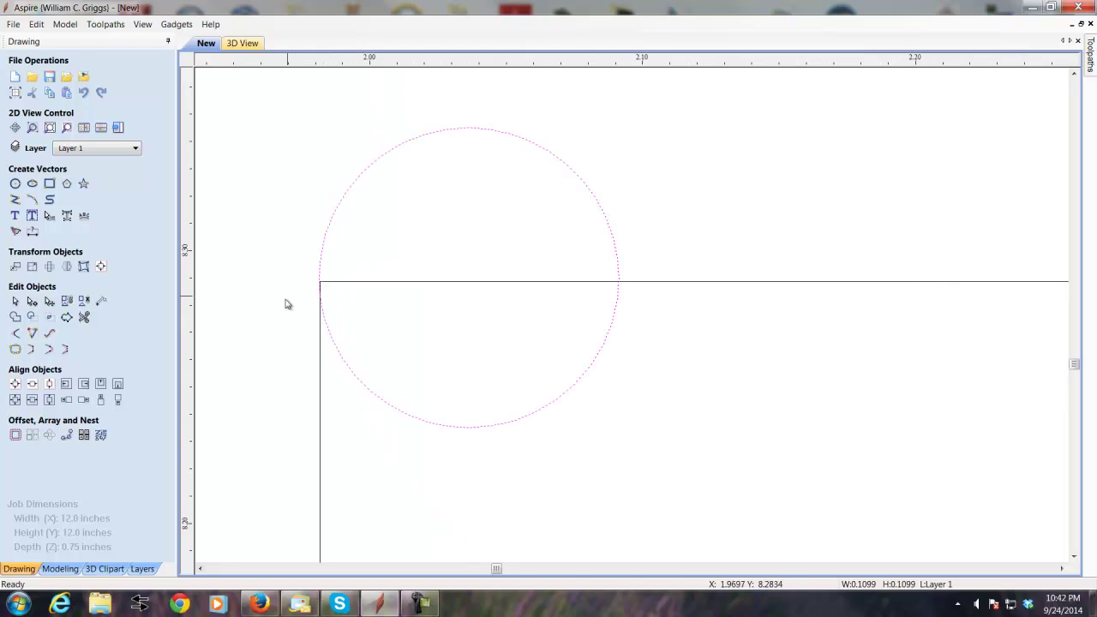
{"action": "left_click", "coordinate": [49, 301]}
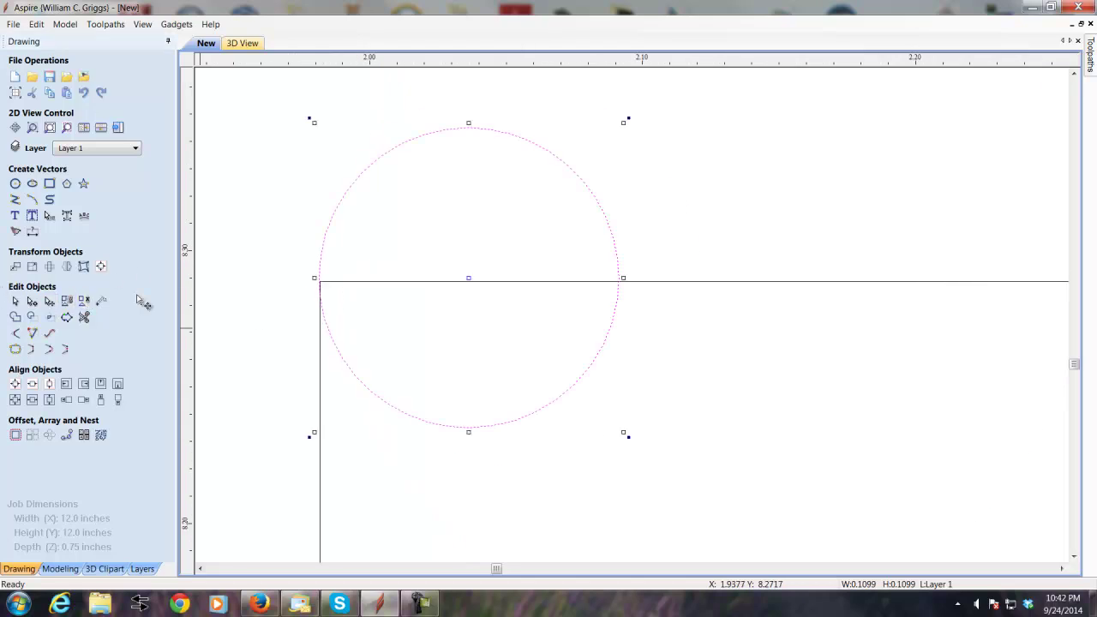
{"action": "left_click_drag", "start_coordinate": [470, 283], "coordinate": [472, 284]}
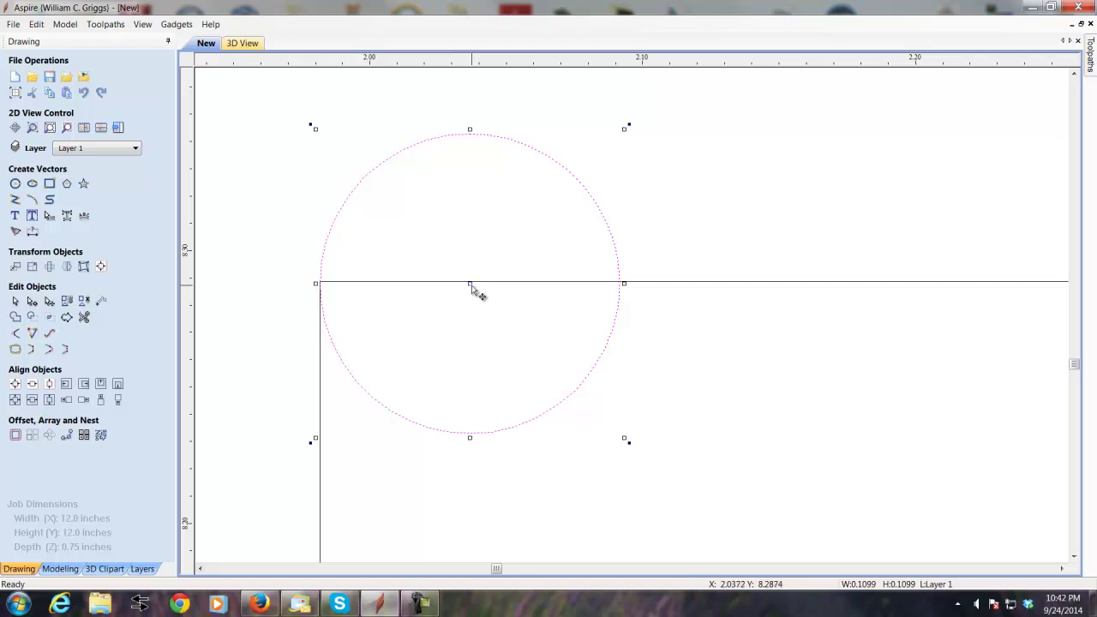
{"action": "key", "text": "Up"}
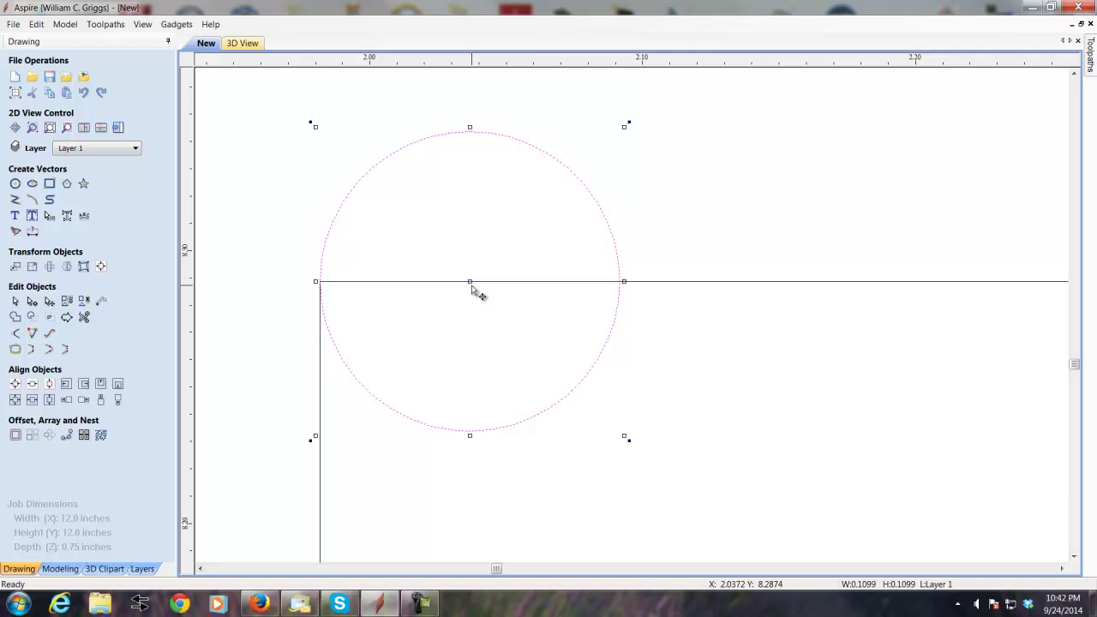
- Trim away the larger circle's lower half and the edge segment inside it, leaving a rounded bead on the corner
{"action": "scroll", "coordinate": [480, 283], "scroll_direction": "down", "scroll_amount": 5}
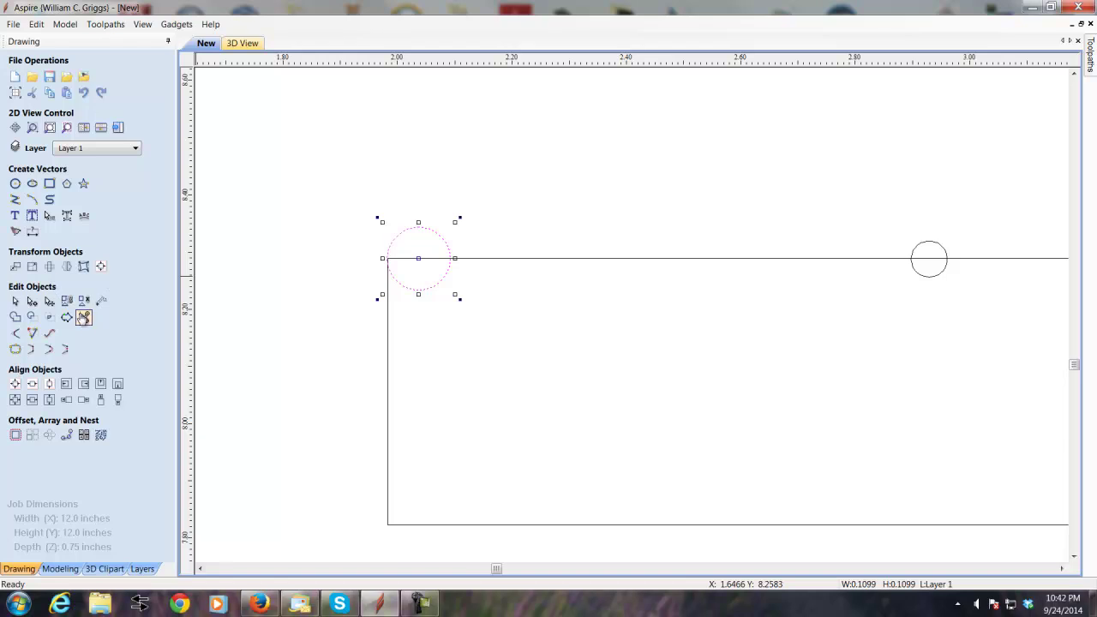
{"action": "left_click", "coordinate": [83, 318]}
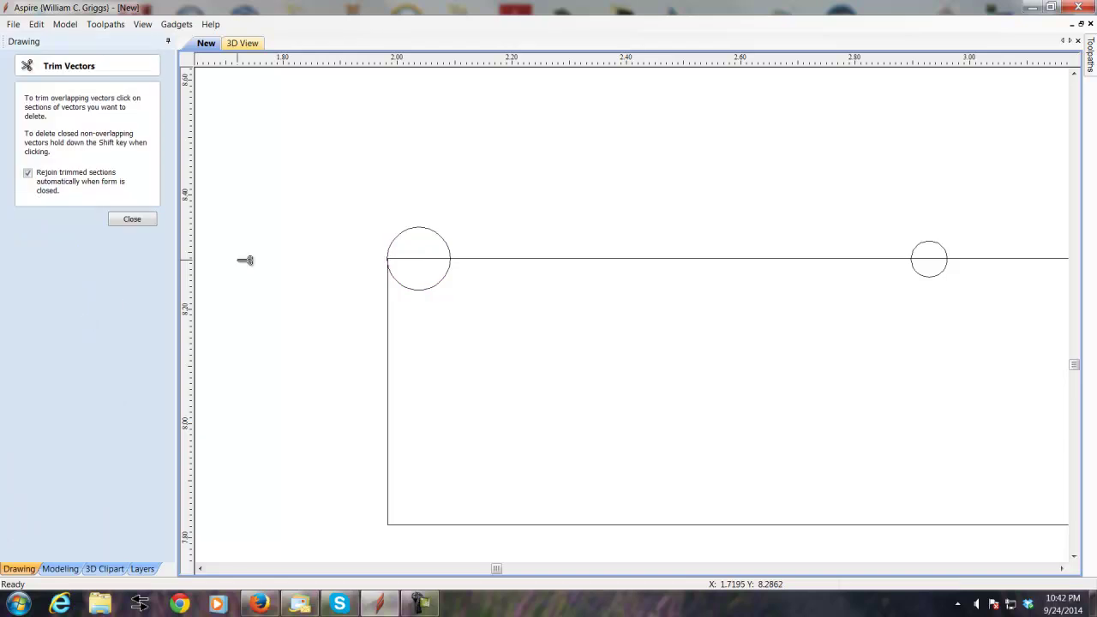
{"action": "left_click", "coordinate": [438, 289]}
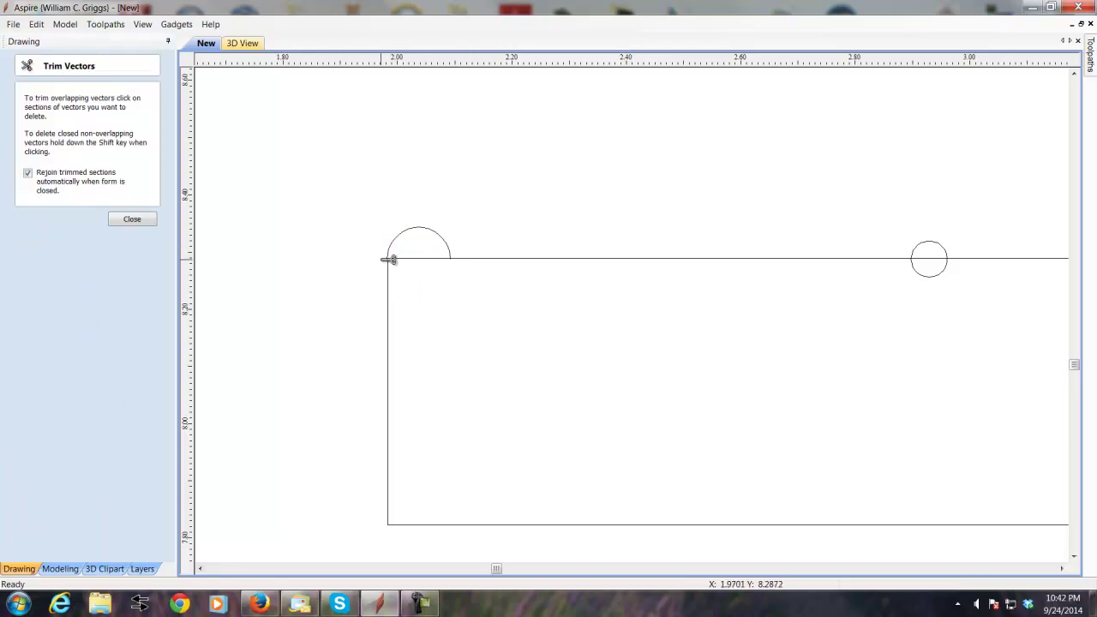
{"action": "scroll", "coordinate": [394, 261], "scroll_direction": "up", "scroll_amount": 3}
{"action": "left_click", "coordinate": [483, 248]}
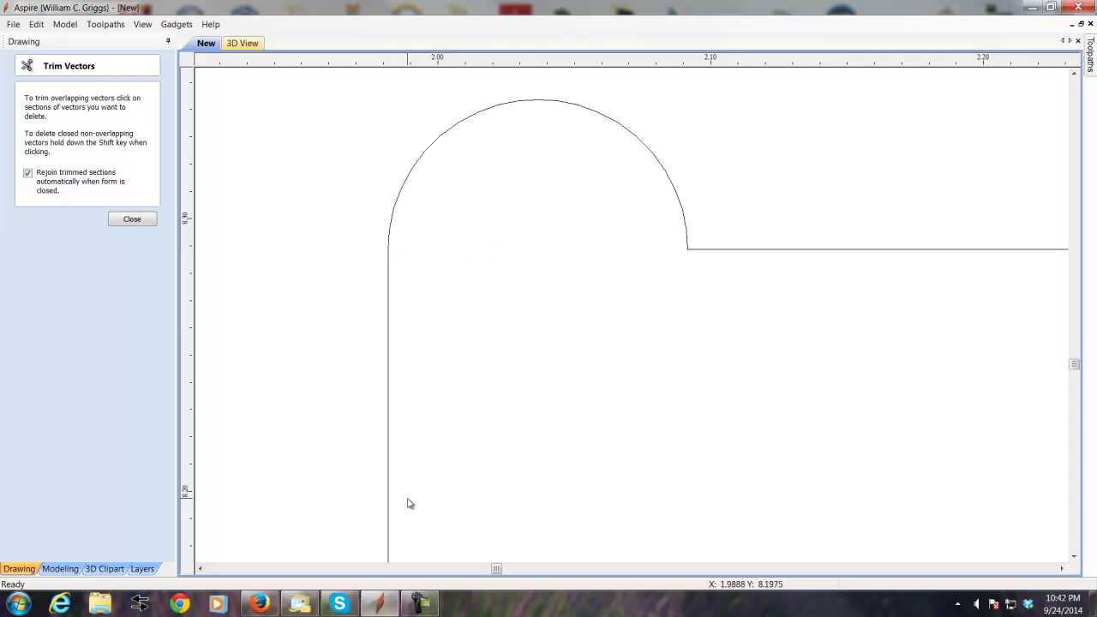
{"action": "scroll", "coordinate": [257, 471], "scroll_direction": "down", "scroll_amount": 3}
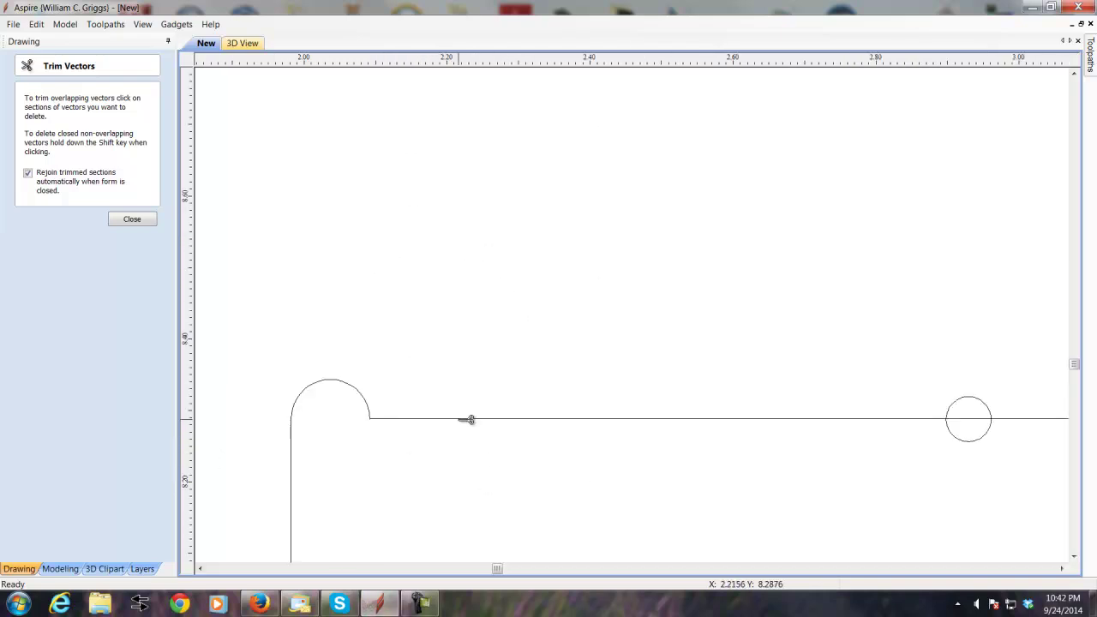
{"action": "left_click", "coordinate": [132, 219]}
- Move the smaller circle slightly upward so its centre lies exactly on the rectangle's upper edge
{"action": "left_click", "coordinate": [969, 443]}
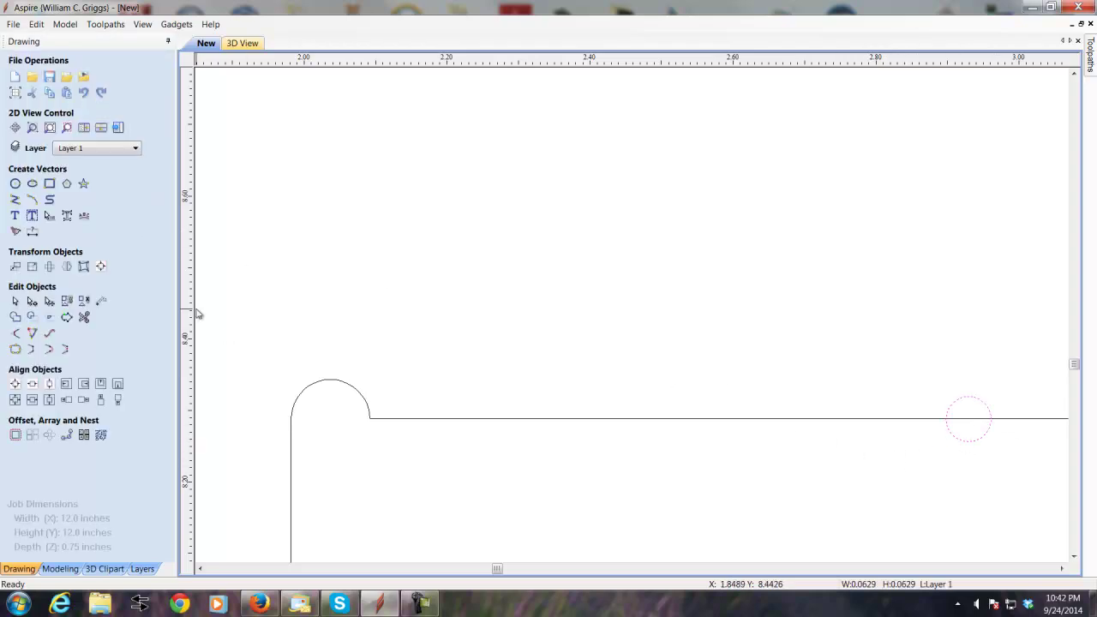
{"action": "left_click", "coordinate": [49, 301]}
{"action": "scroll", "coordinate": [349, 395], "scroll_direction": "down", "scroll_amount": 2}
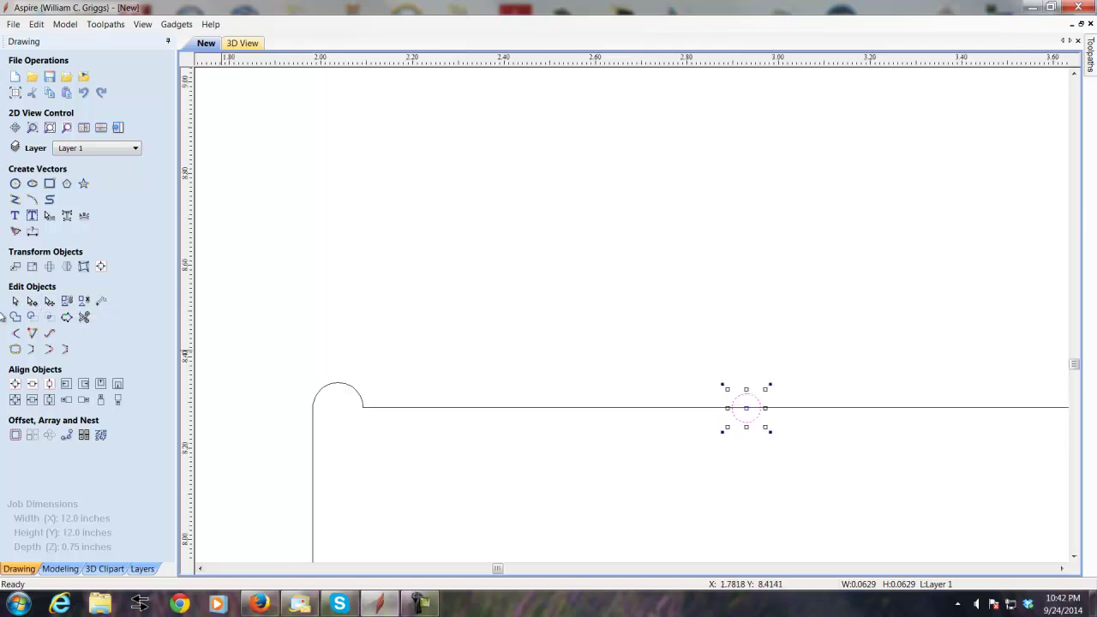
{"action": "scroll", "coordinate": [791, 415], "scroll_direction": "up", "scroll_amount": 4}
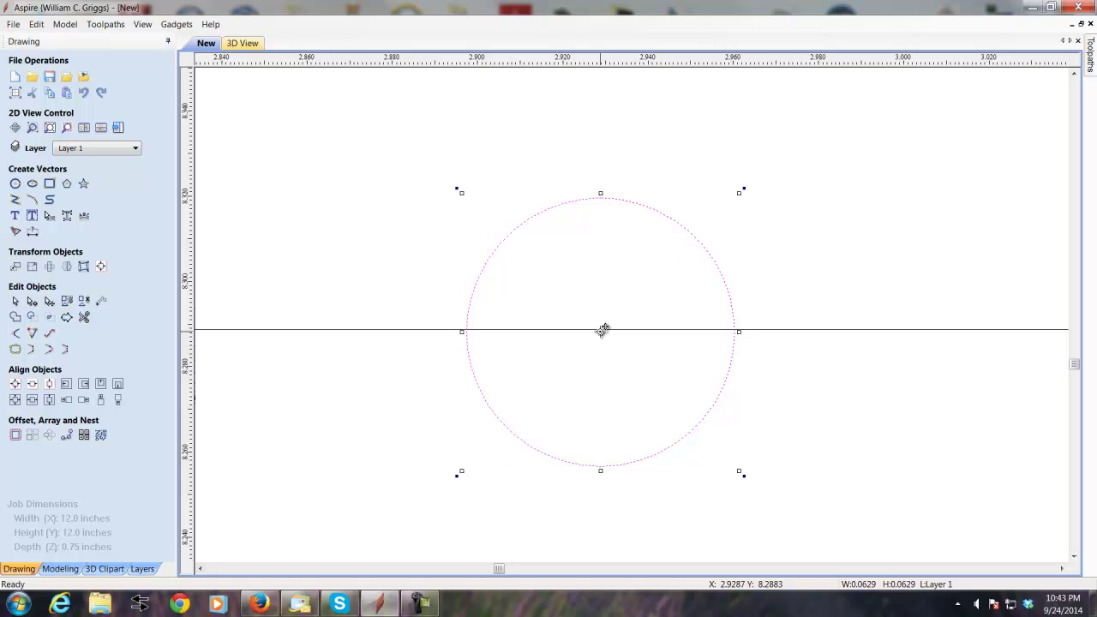
{"action": "left_click_drag", "start_coordinate": [603, 331], "coordinate": [602, 329]}
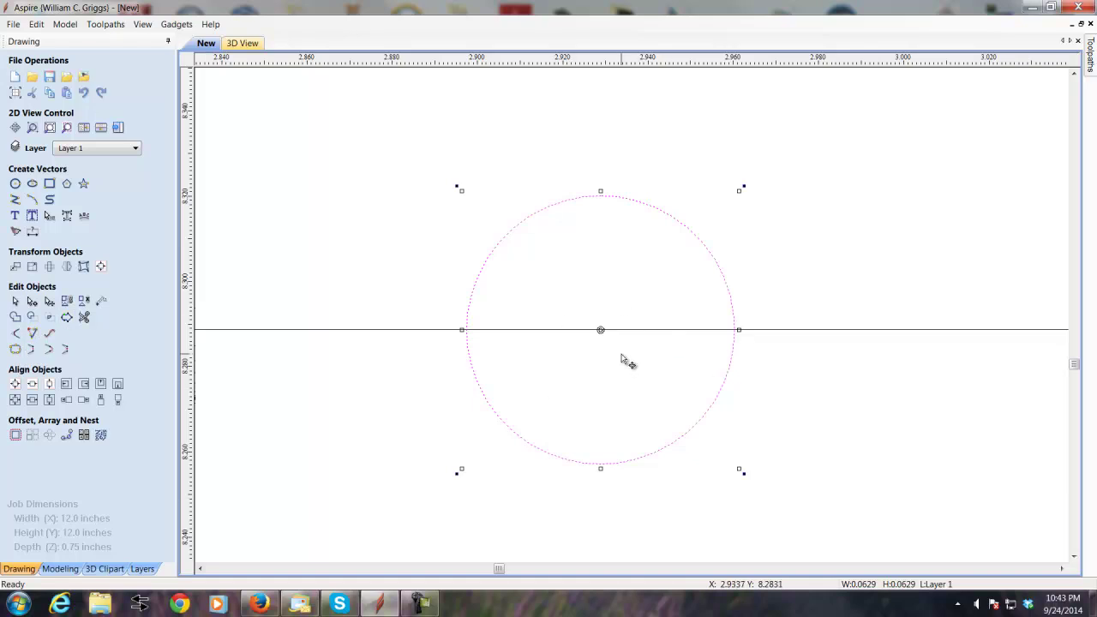
- Trim away the smaller circle's lower half and the edge segment inside it, joining the remaining arc to the outline
{"action": "left_click", "coordinate": [84, 317]}
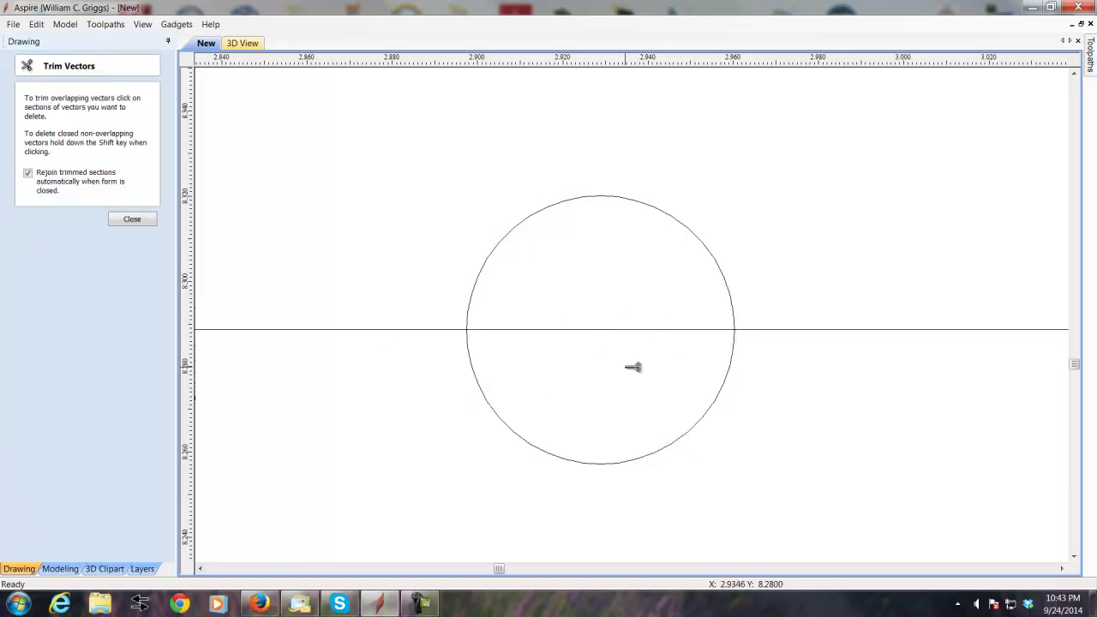
{"action": "left_click", "coordinate": [581, 463]}
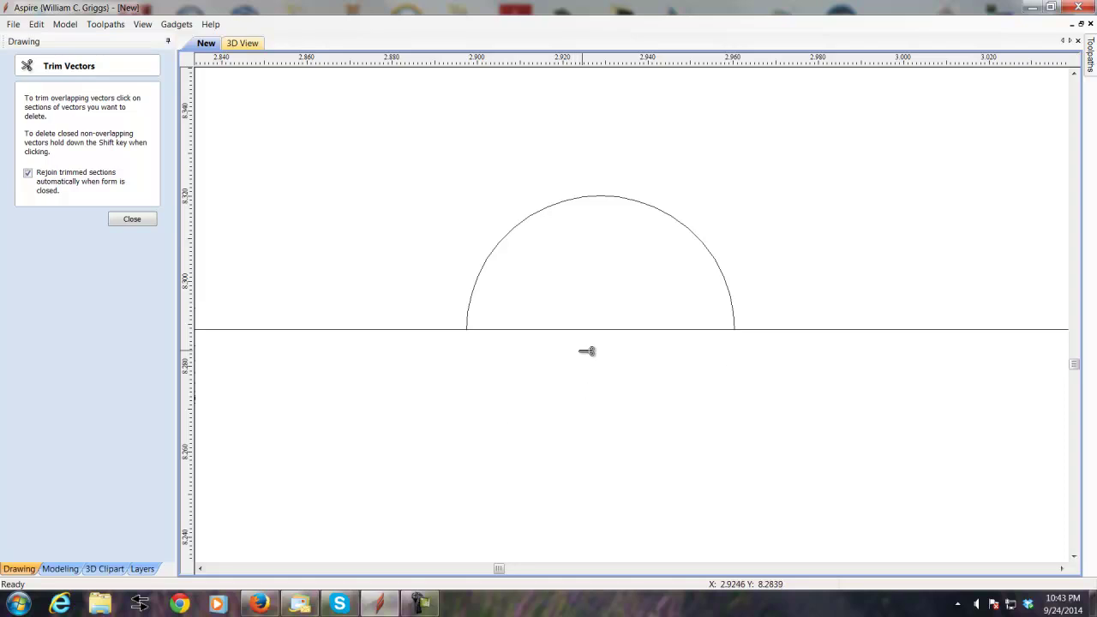
{"action": "left_click", "coordinate": [617, 329]}
{"action": "scroll", "coordinate": [529, 331], "scroll_direction": "down", "scroll_amount": 3}
{"action": "scroll", "coordinate": [529, 331], "scroll_direction": "down", "scroll_amount": 3}
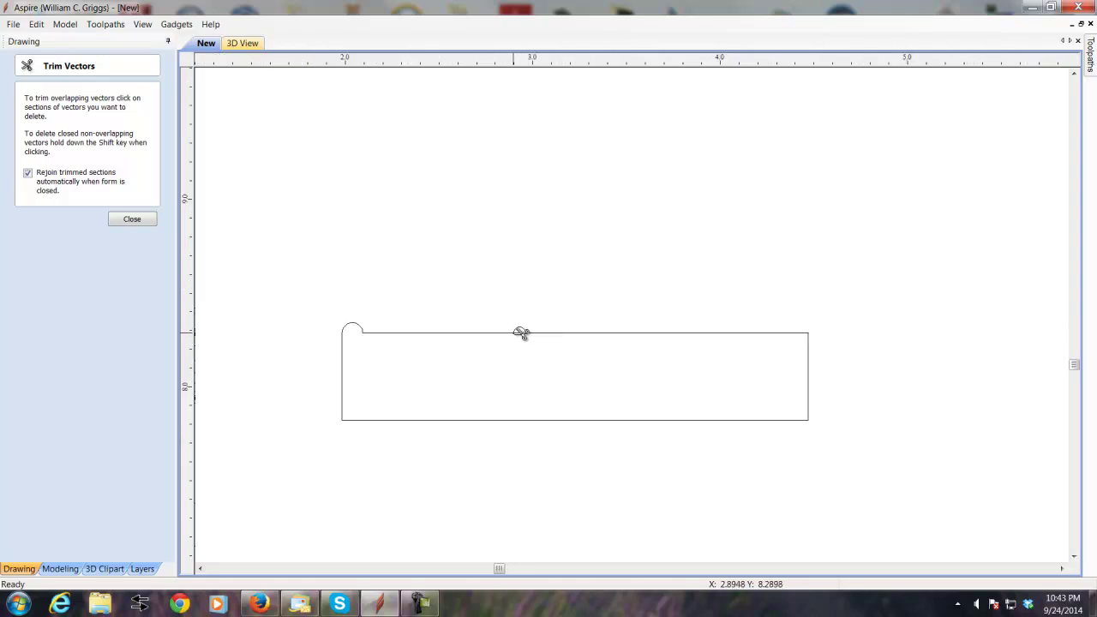
{"action": "left_click", "coordinate": [132, 219]}
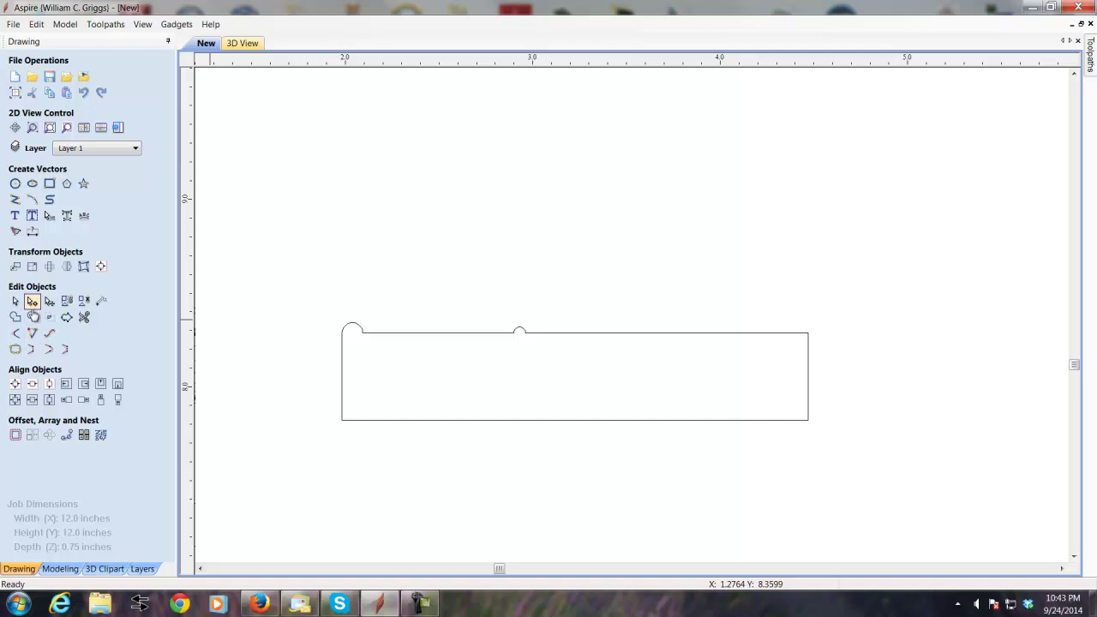
- Lower the profile's upper-right corner node to about Y 8.0 so the edge slopes down from the small bead
{"action": "left_click", "coordinate": [810, 336]}
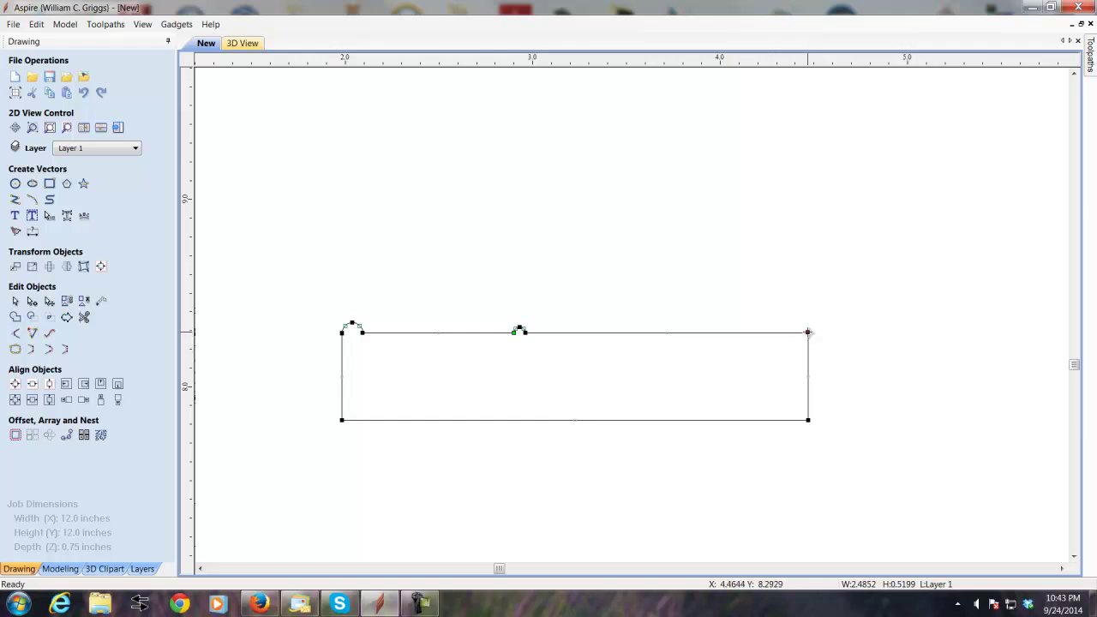
{"action": "key", "text": "Down"}
{"action": "key", "text": "Down"}
{"action": "key", "text": "Down"}
{"action": "key", "text": "Down"}
{"action": "key", "text": "Down"}
{"action": "key", "text": "Down"}
{"action": "key", "text": "Down"}
{"action": "key", "text": "Down"}
{"action": "key", "text": "Down"}
{"action": "key", "text": "Down"}
{"action": "key", "text": "Down"}
{"action": "key", "text": "Down"}
{"action": "key", "text": "Down"}
{"action": "key", "text": "Down"}
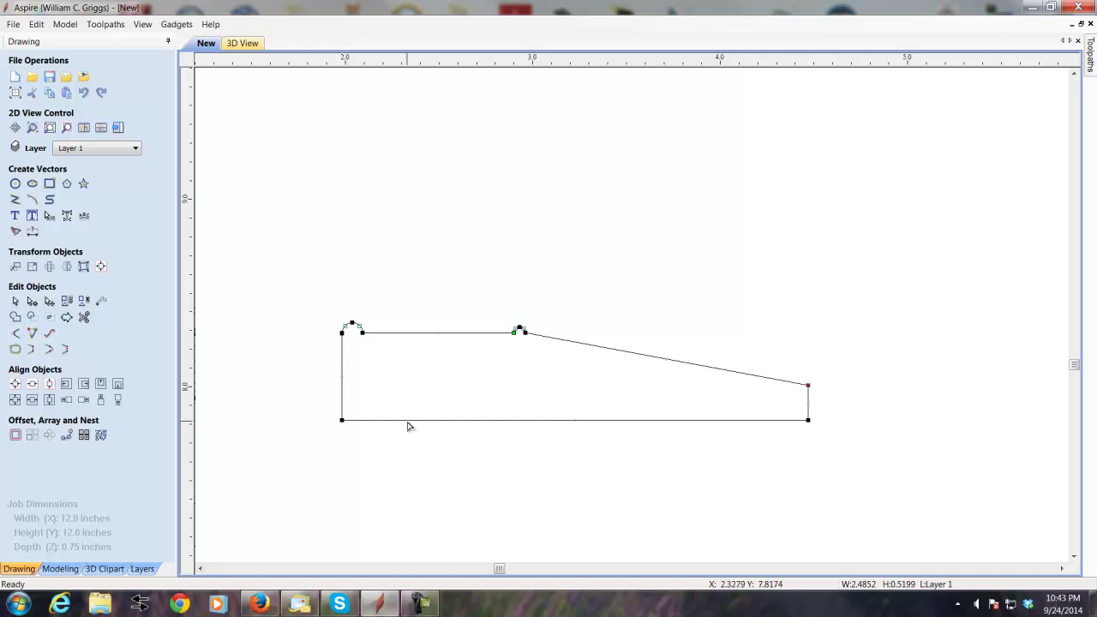
- Raise all nodes of the profile's bottom edge together, reducing the overall height to about 0.45 inch
{"action": "left_click_drag", "start_coordinate": [298, 404], "coordinate": [836, 450]}
{"action": "key", "text": "Up"}
{"action": "key", "text": "Up"}
{"action": "key", "text": "Up"}
{"action": "key", "text": "Up"}
{"action": "key", "text": "Up"}
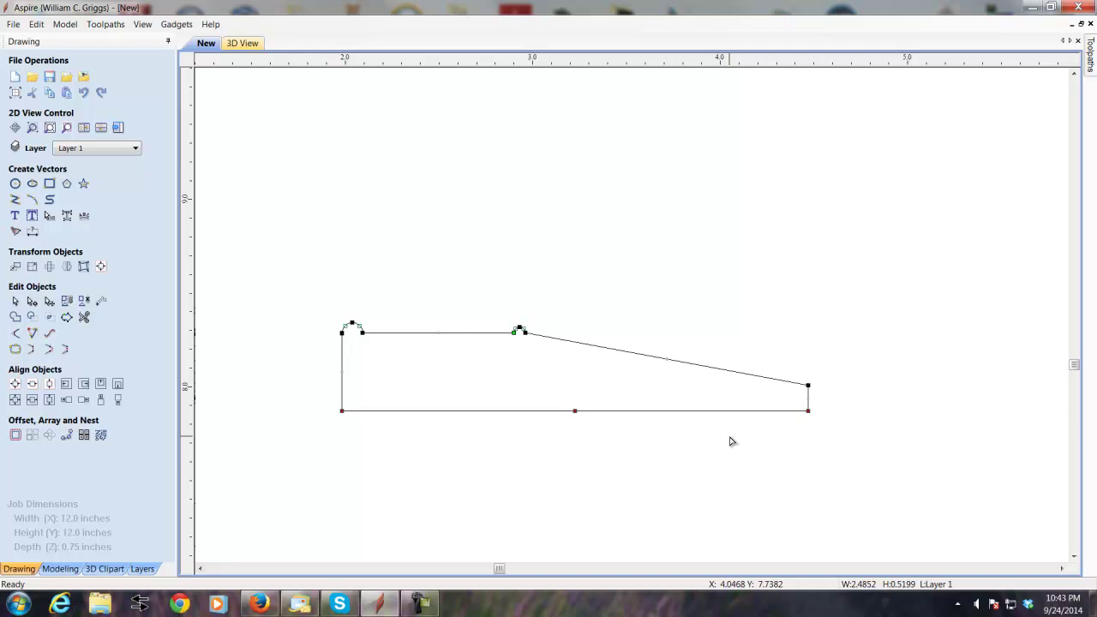
{"action": "key", "text": "Up"}
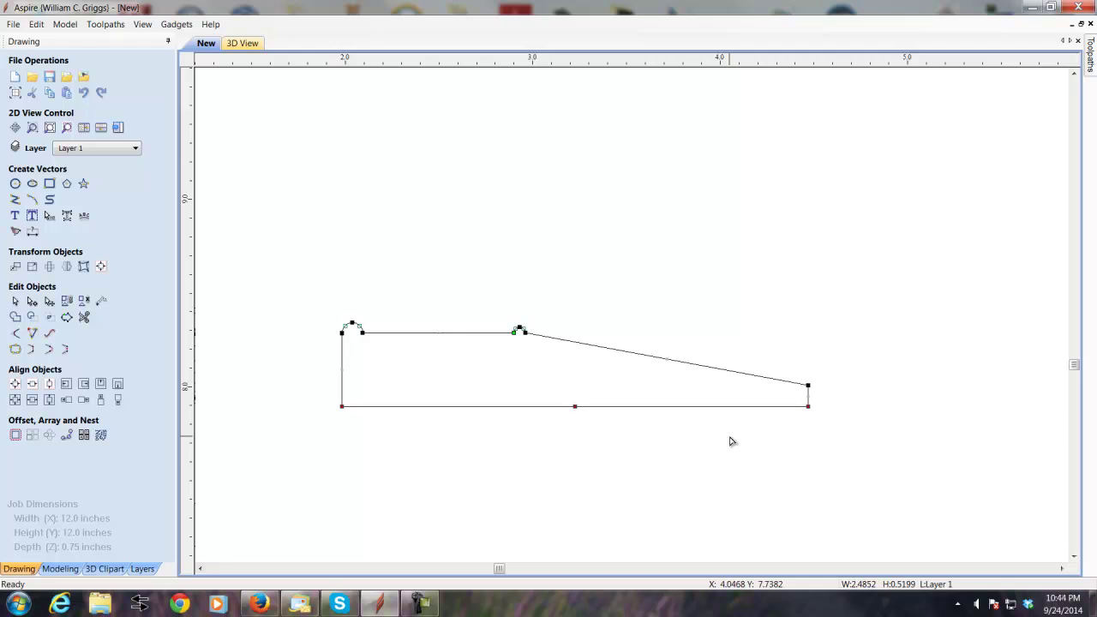
{"action": "left_click", "coordinate": [853, 328]}
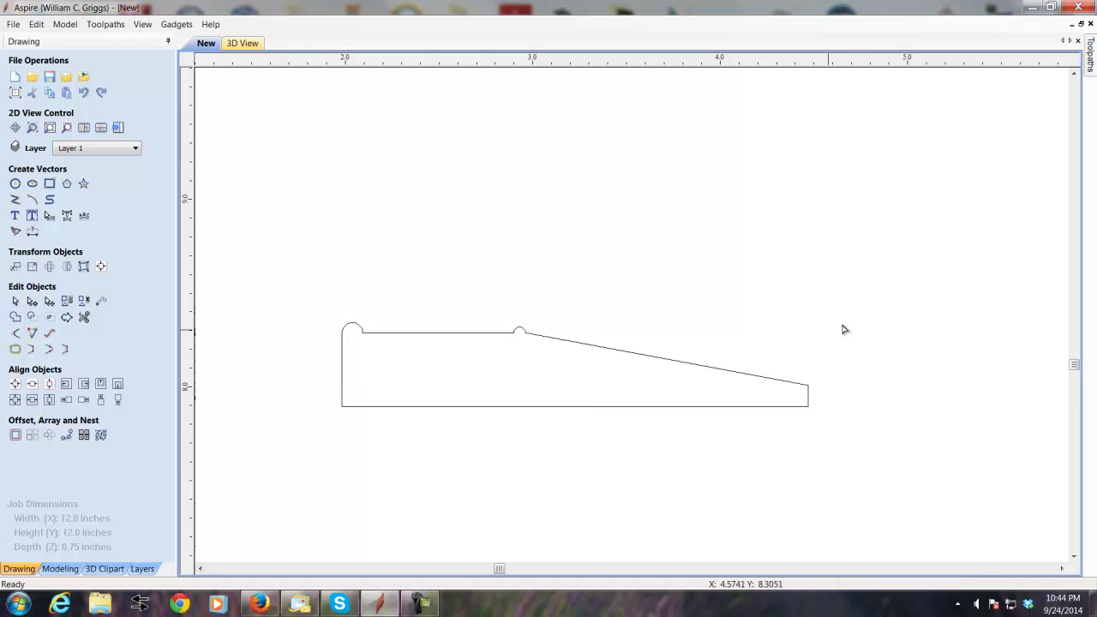
- Delete the profile's bottom edge span in node editing to leave an open profile, and return to normal selection with nothing selected
{"action": "left_click", "coordinate": [464, 407]}
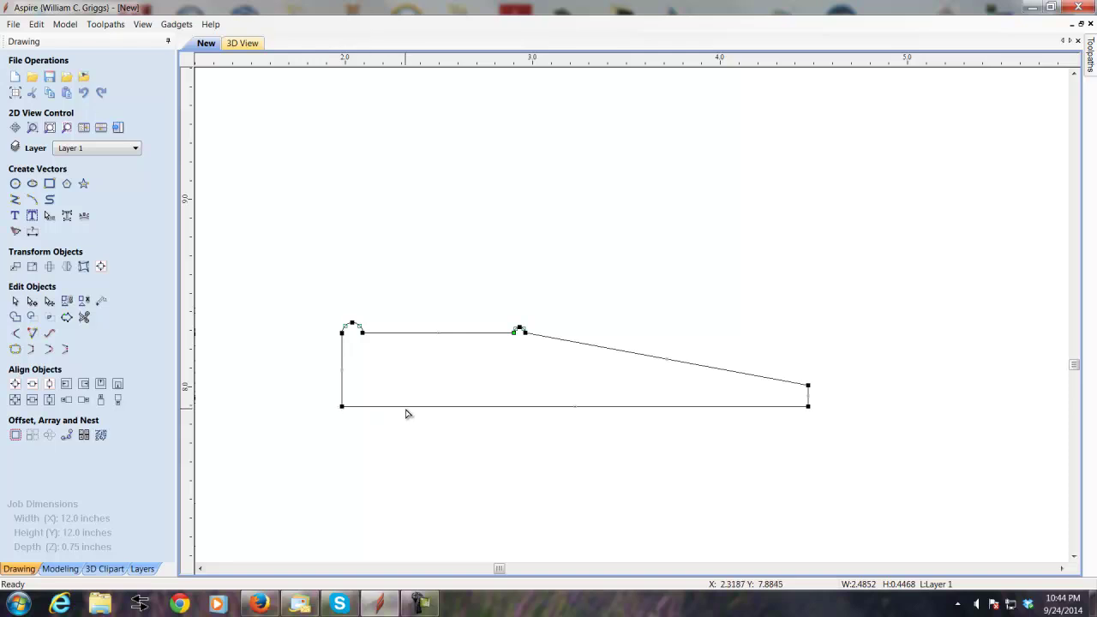
{"action": "key", "text": "d"}
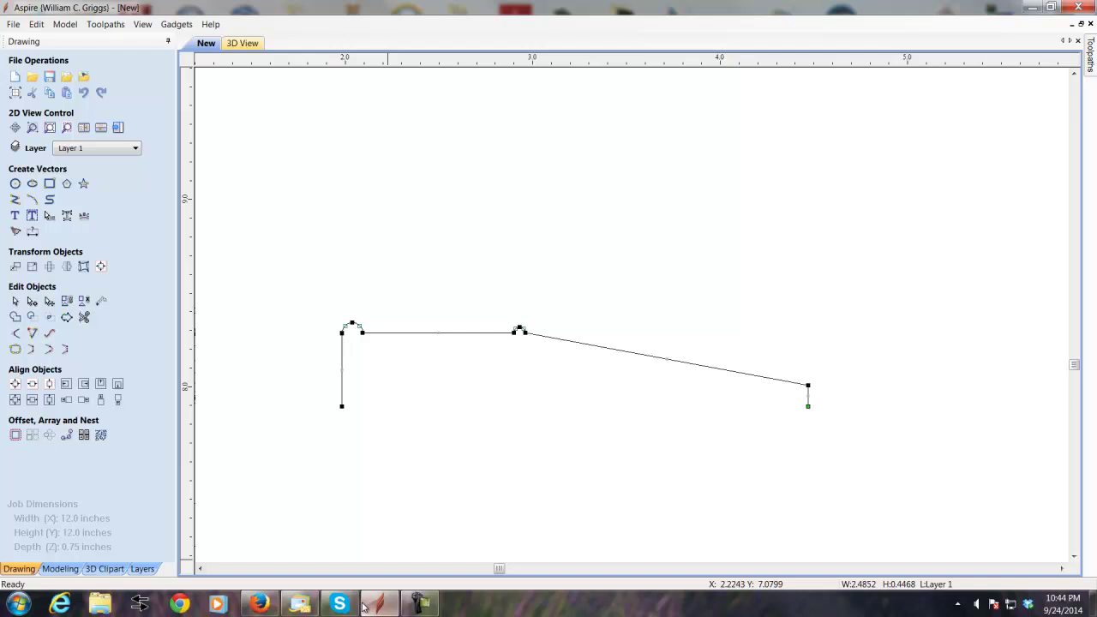
{"action": "mouse_move", "coordinate": [364, 607]}
{"action": "left_click", "coordinate": [15, 300]}
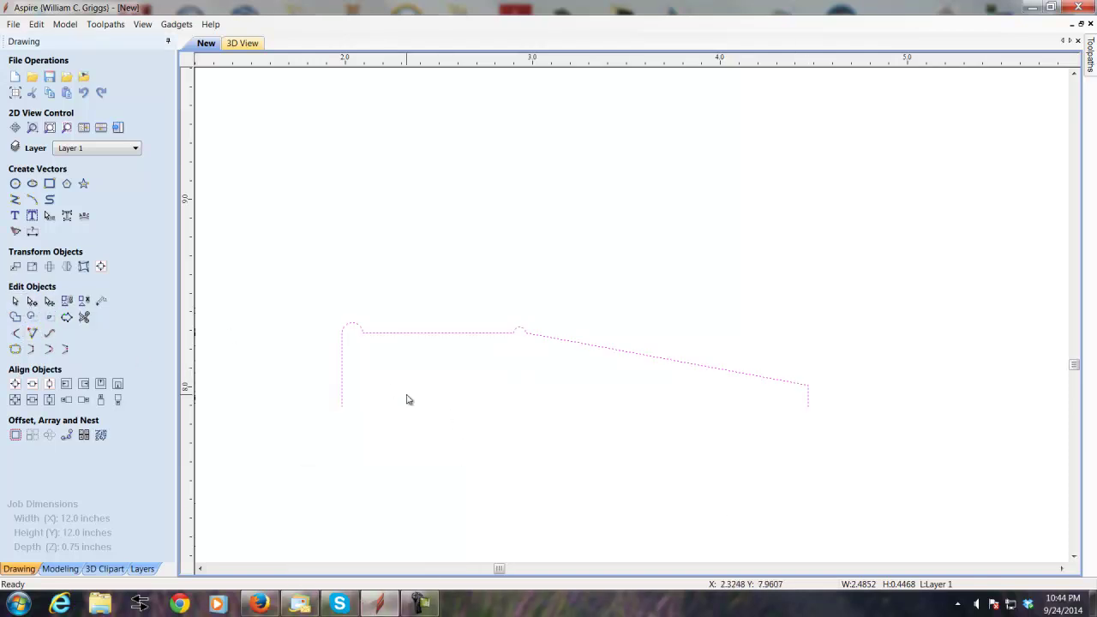
{"action": "left_click", "coordinate": [511, 408]}
- Draw a circle centred on the job at X 6.0, Y 6.0 and set its diameter to 10.0 inches
{"action": "scroll", "coordinate": [554, 322], "scroll_direction": "down", "scroll_amount": 3}
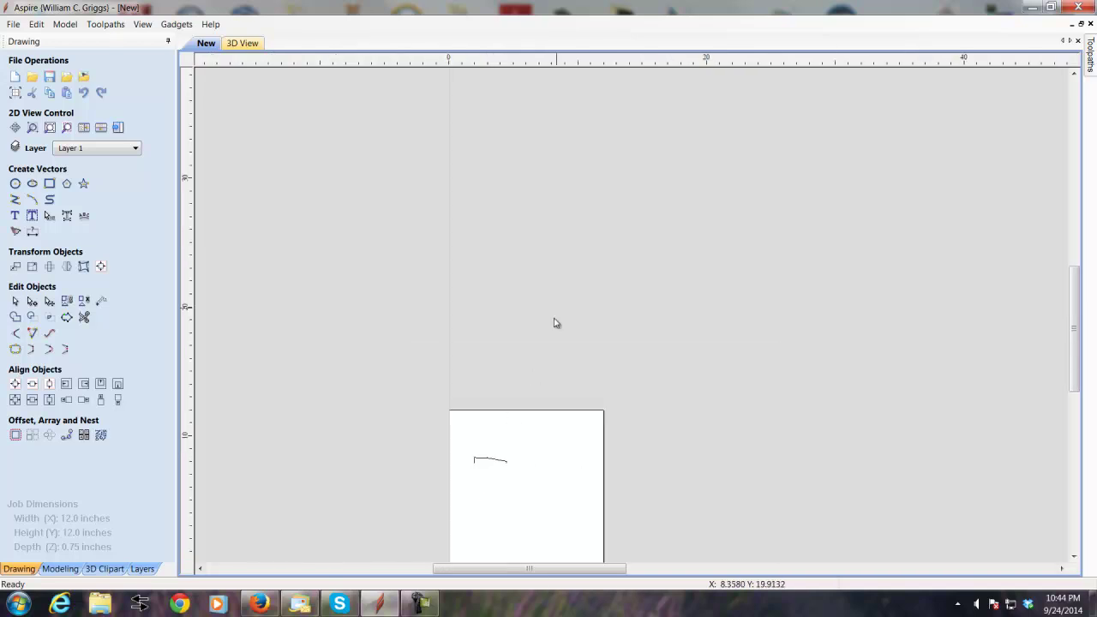
{"action": "scroll", "coordinate": [619, 221], "scroll_direction": "down", "scroll_amount": 3}
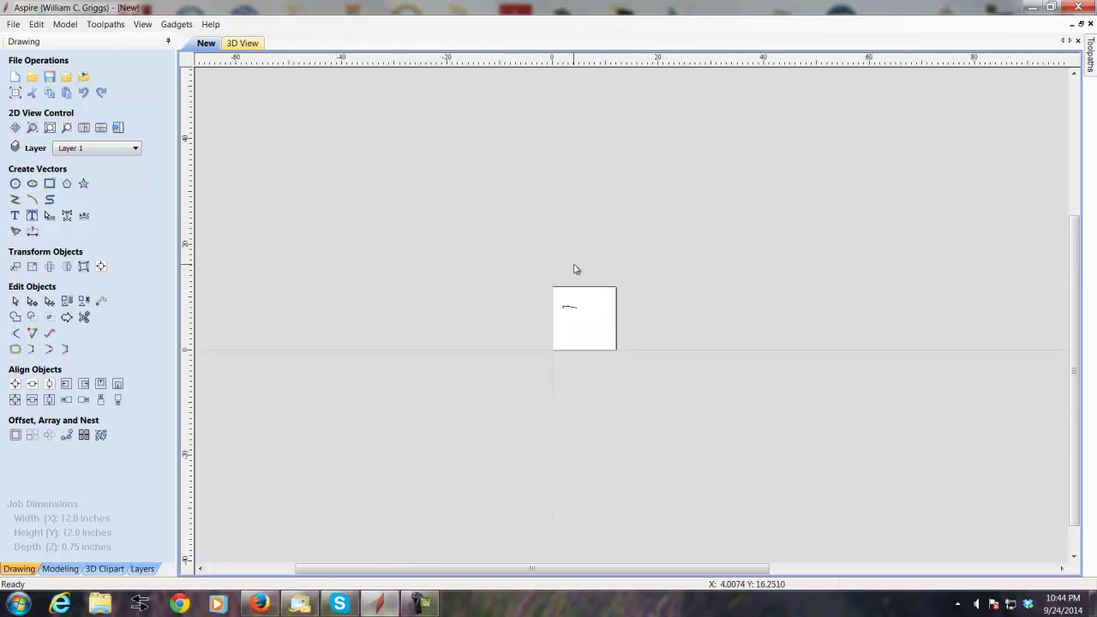
{"action": "scroll", "coordinate": [574, 269], "scroll_direction": "up", "scroll_amount": 1}
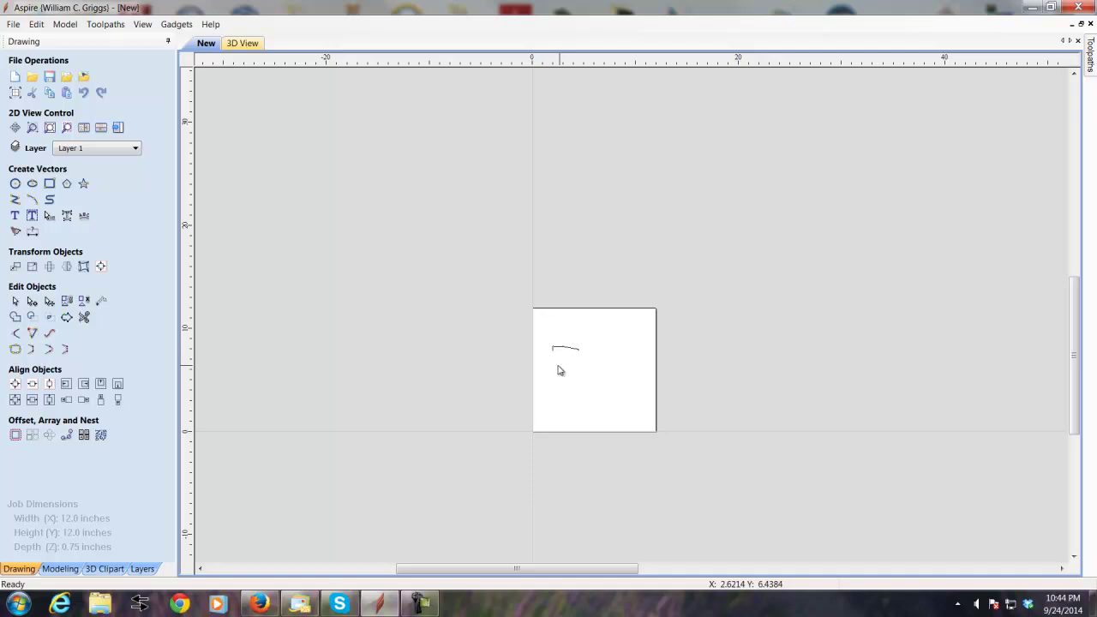
{"action": "scroll", "coordinate": [599, 351], "scroll_direction": "up", "scroll_amount": 1}
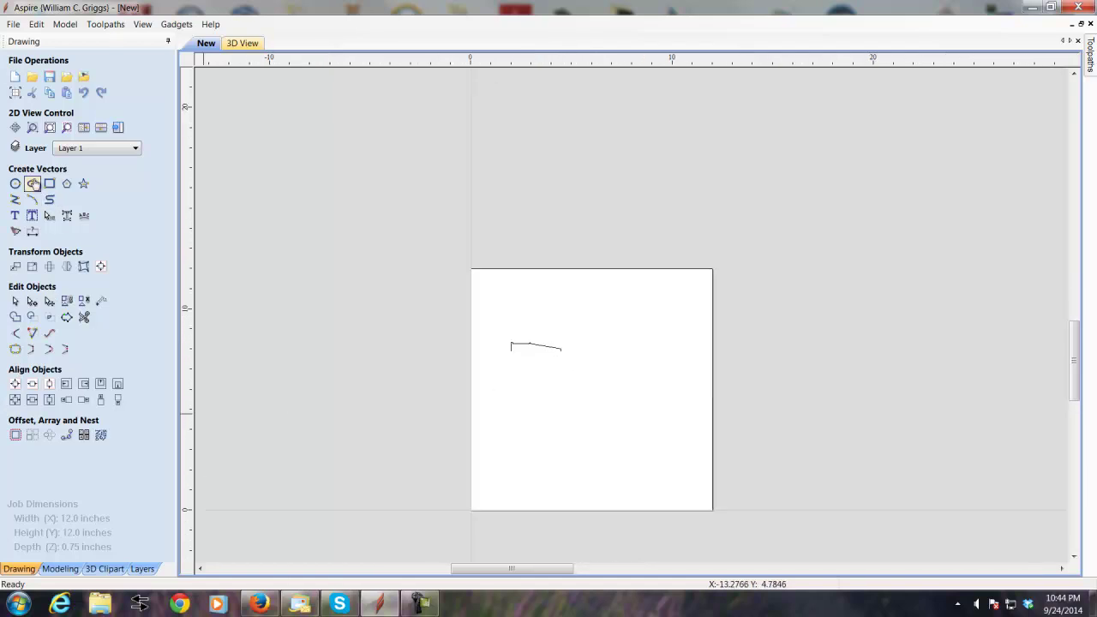
{"action": "left_click", "coordinate": [14, 183]}
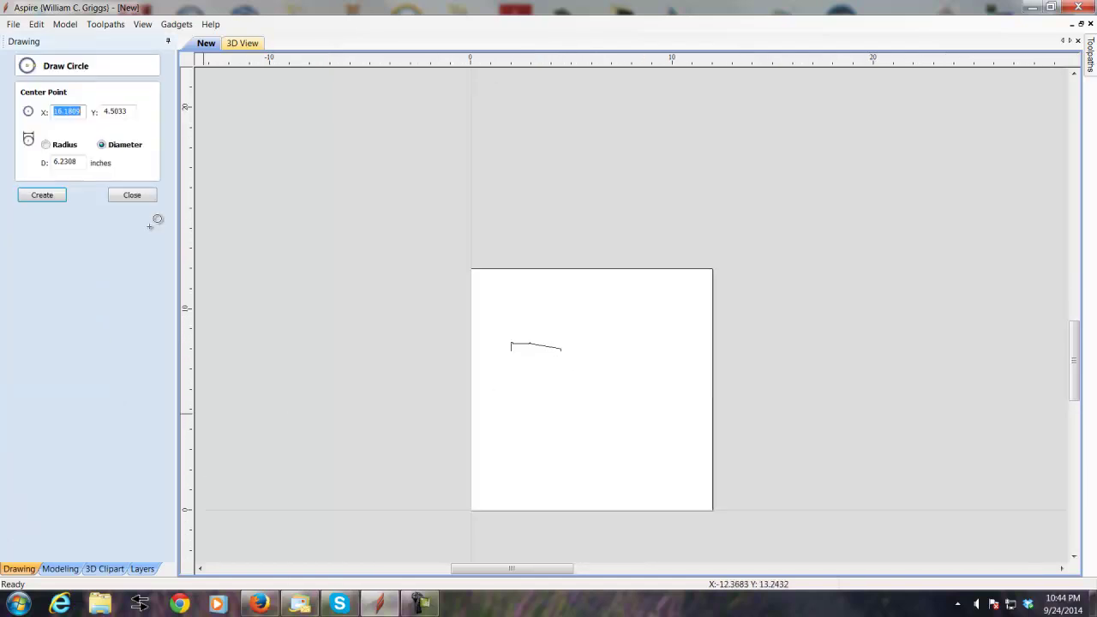
{"action": "left_click", "coordinate": [593, 384]}
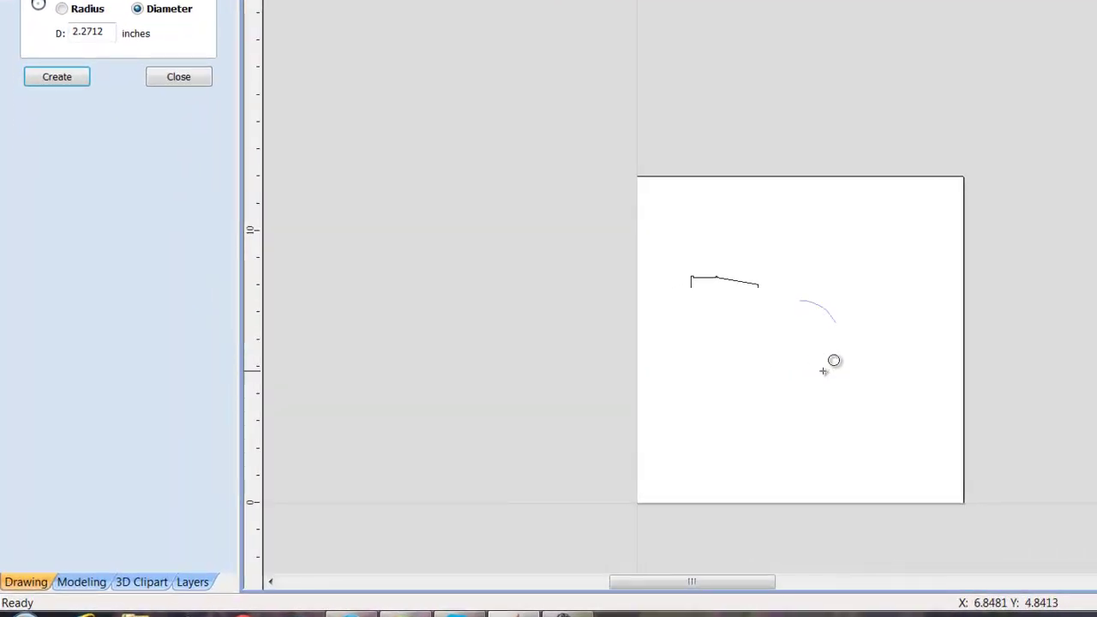
{"action": "left_click_drag", "start_coordinate": [886, 454], "coordinate": [888, 458]}
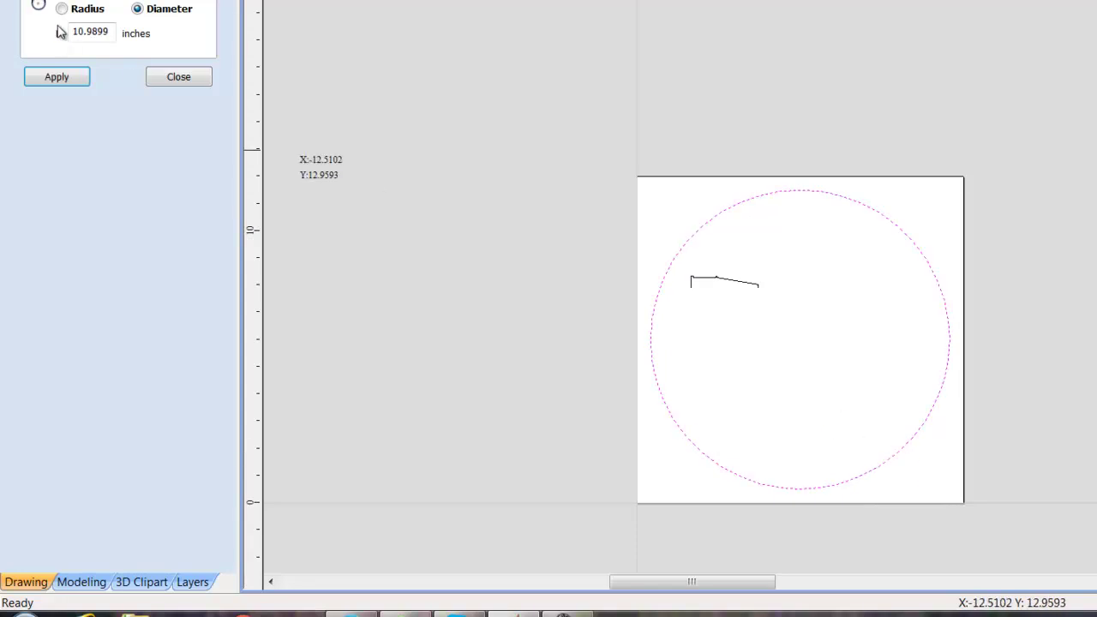
{"action": "left_click_drag", "start_coordinate": [114, 33], "coordinate": [2, 26]}
{"action": "type", "text": "10.0"}
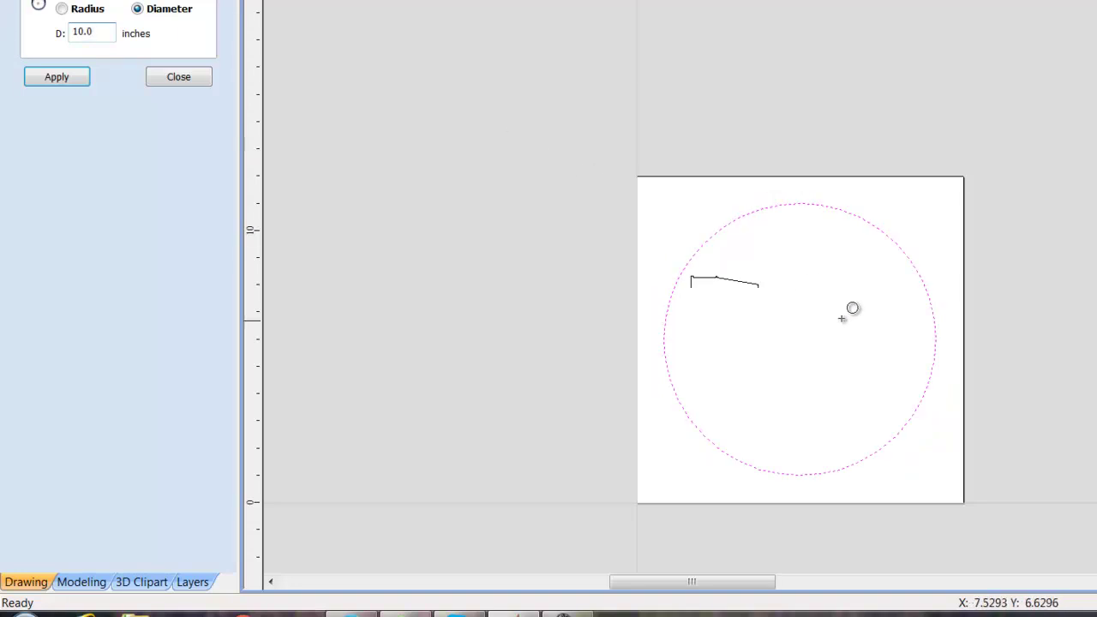
- Draw a second circle from the same centre, set its diameter to 6.0 inches, and deselect it
{"action": "left_click", "coordinate": [802, 340]}
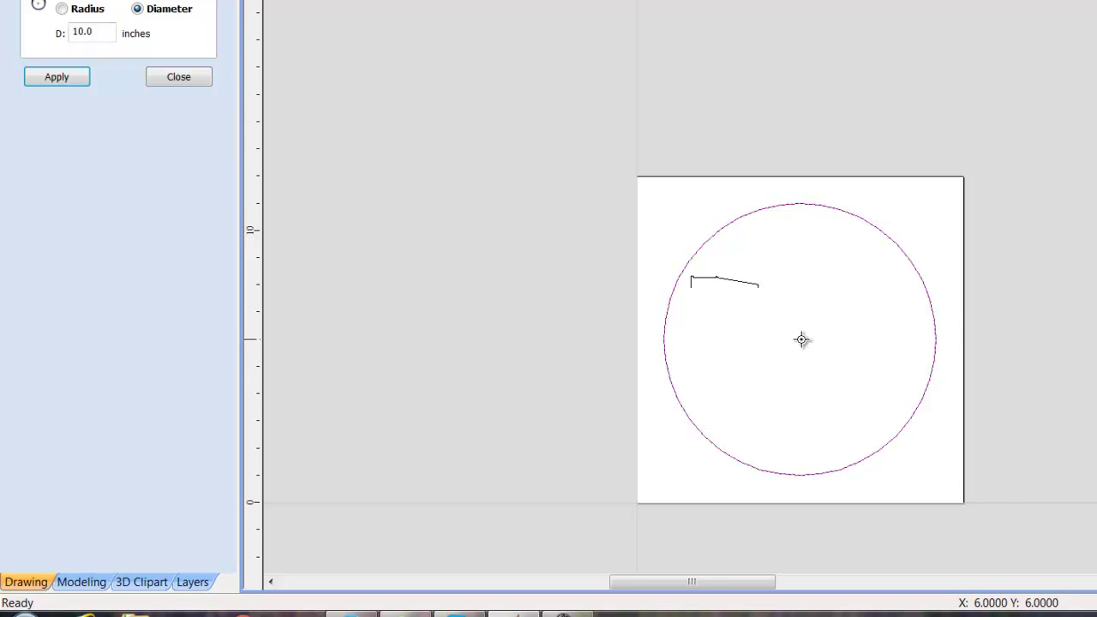
{"action": "left_click_drag", "start_coordinate": [802, 339], "coordinate": [850, 404]}
{"action": "left_click_drag", "start_coordinate": [108, 39], "coordinate": [2, 36]}
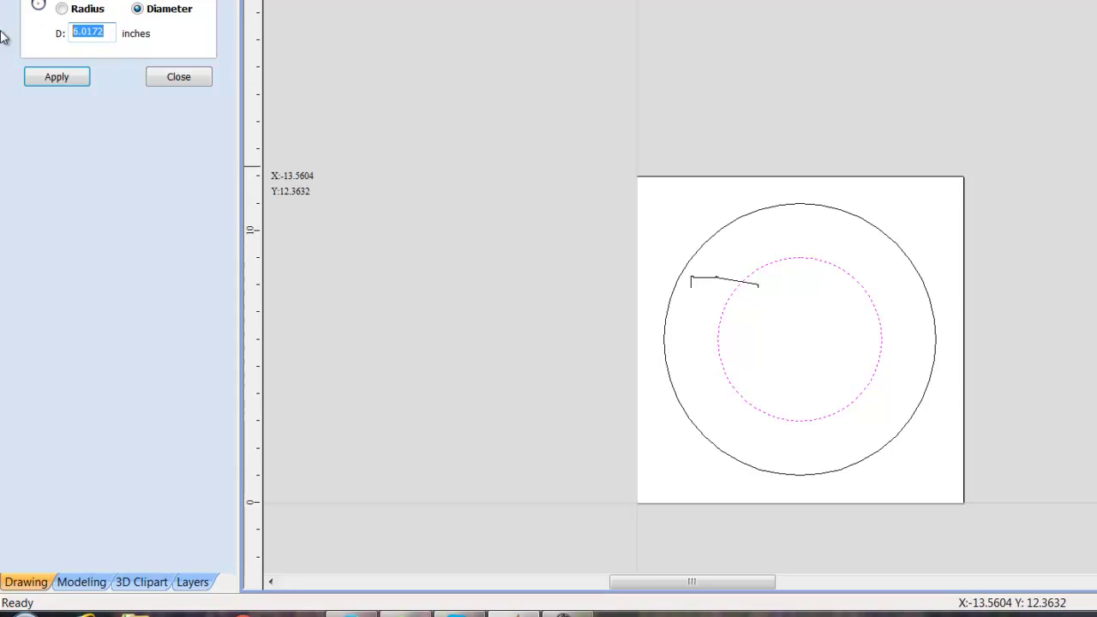
{"action": "type", "text": "6.0"}
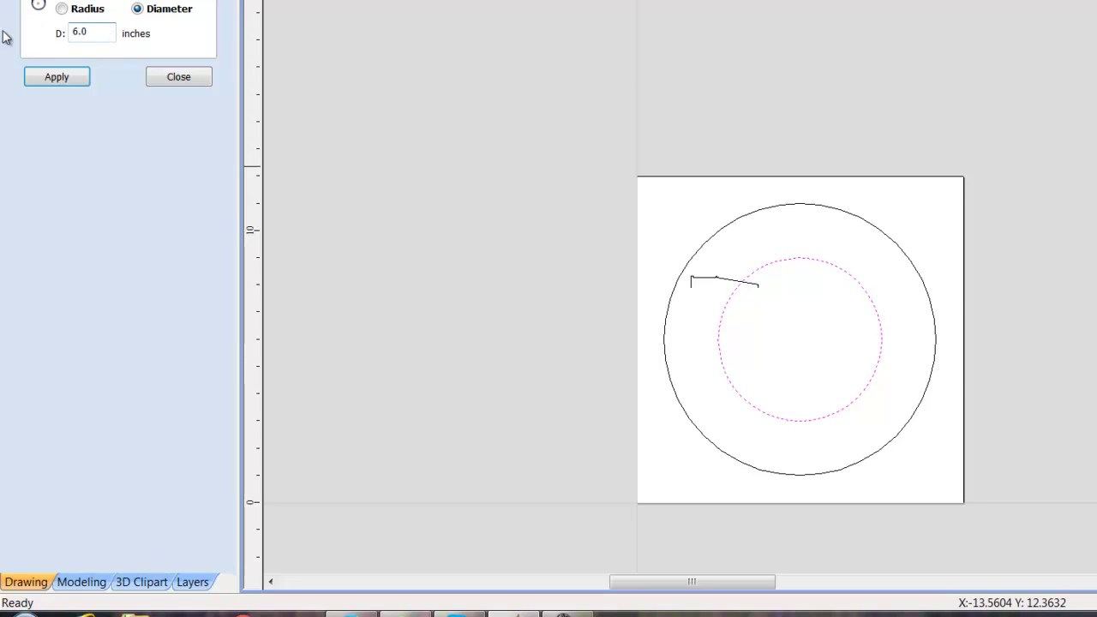
{"action": "left_click", "coordinate": [179, 77]}
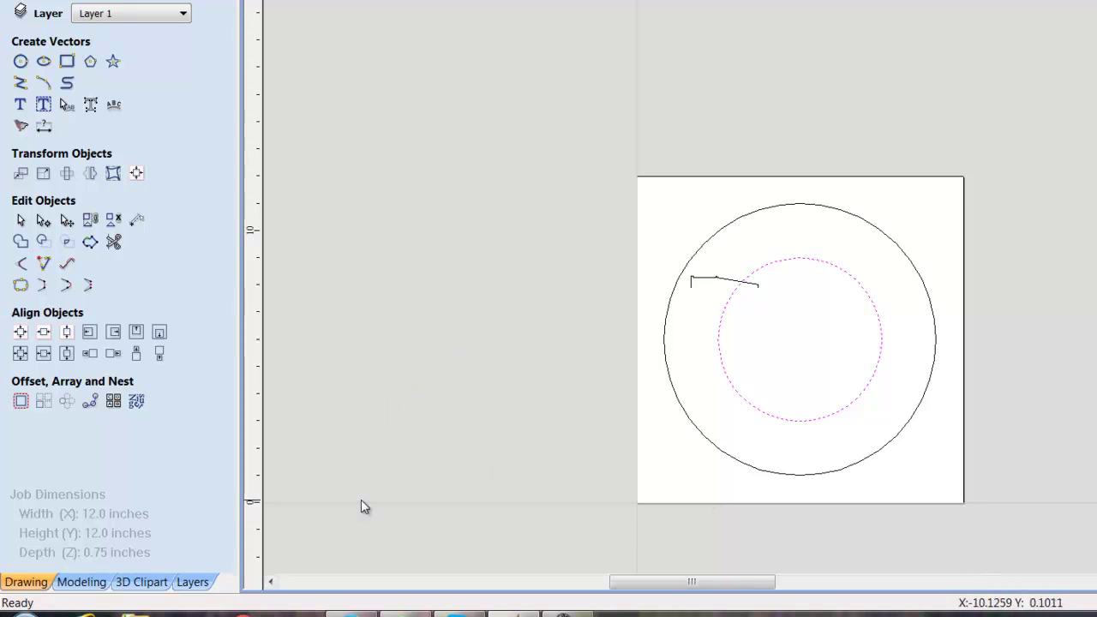
{"action": "key", "text": "Escape"}
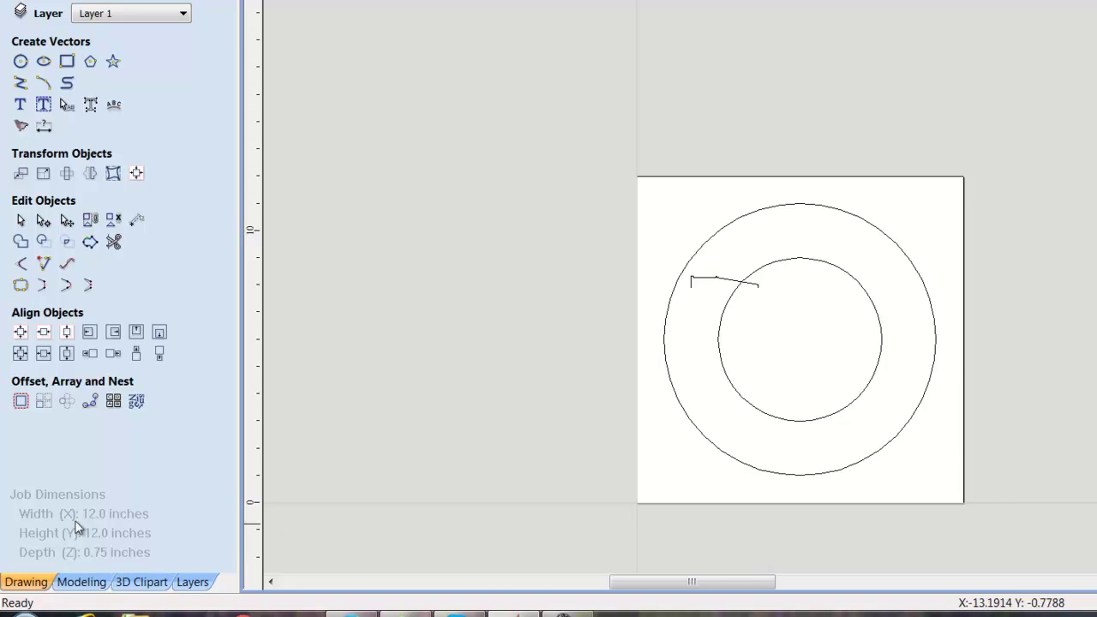
{"action": "left_click", "coordinate": [71, 583]}
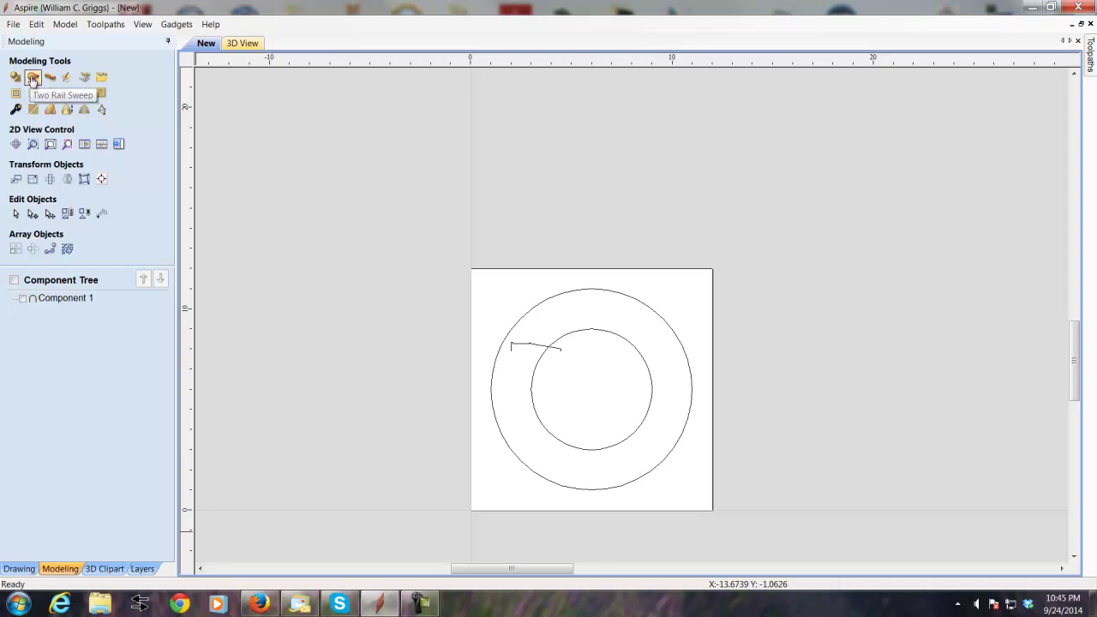
{"action": "left_click", "coordinate": [33, 79]}
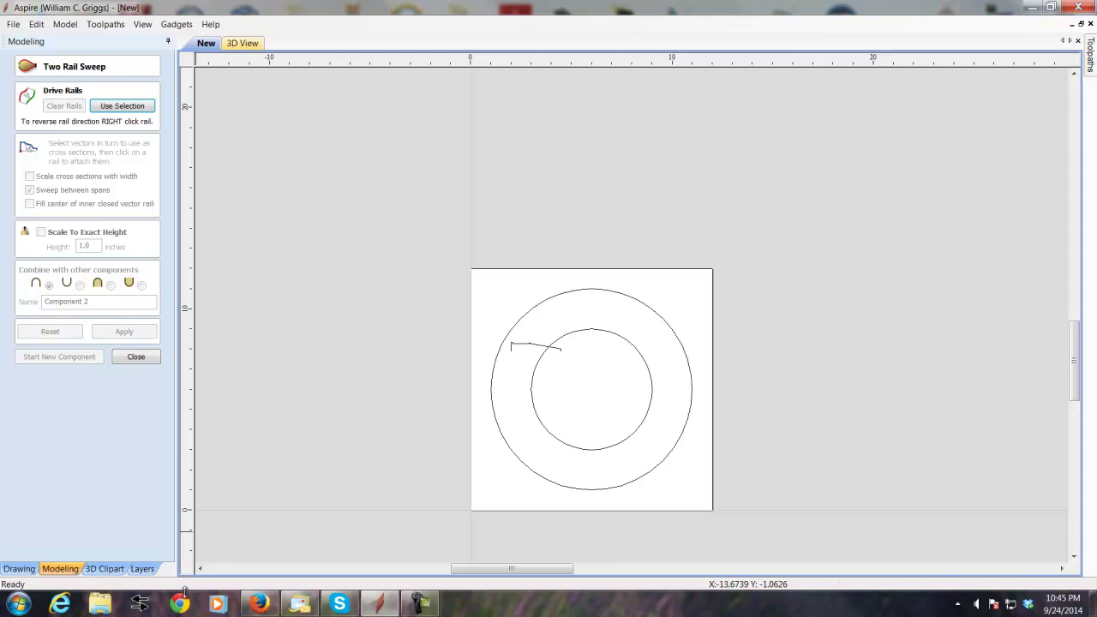
{"action": "left_click", "coordinate": [494, 420]}
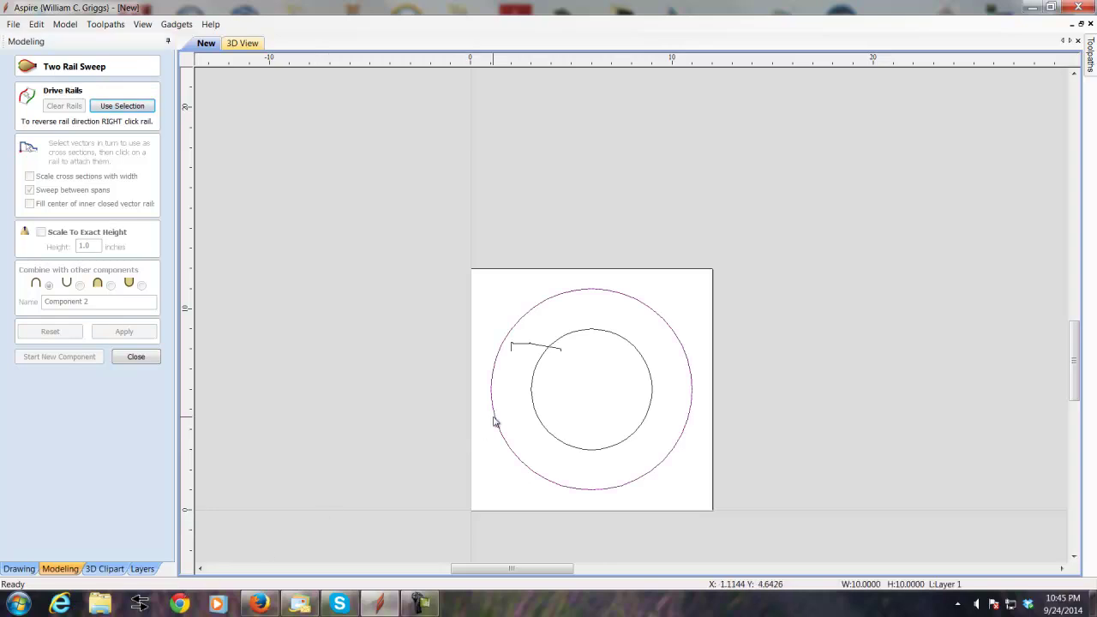
{"action": "left_click", "coordinate": [536, 415], "text": "shift"}
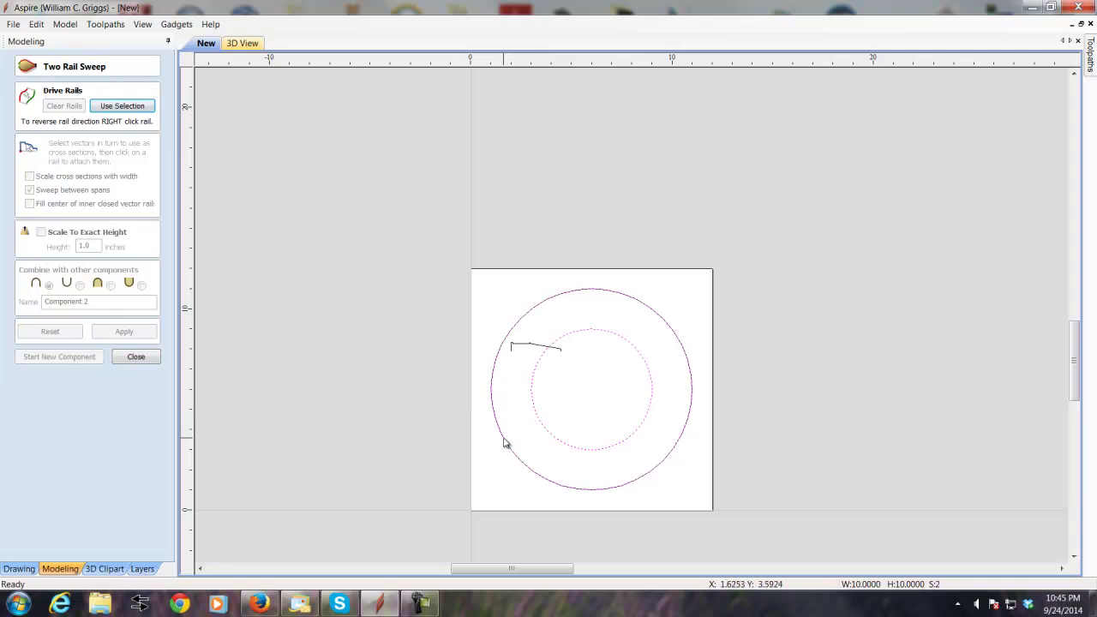
{"action": "left_click", "coordinate": [505, 443], "text": "shift"}
{"action": "scroll", "coordinate": [493, 428], "scroll_direction": "up", "scroll_amount": 4}
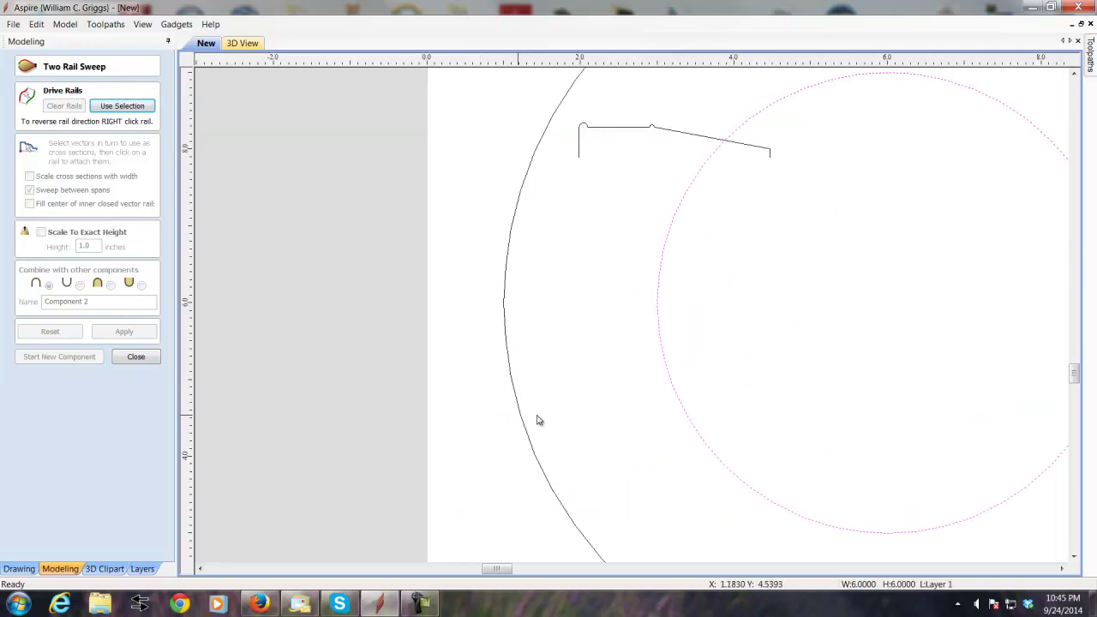
{"action": "left_click", "coordinate": [527, 437], "text": "shift"}
{"action": "scroll", "coordinate": [420, 447], "scroll_direction": "down", "scroll_amount": 4}
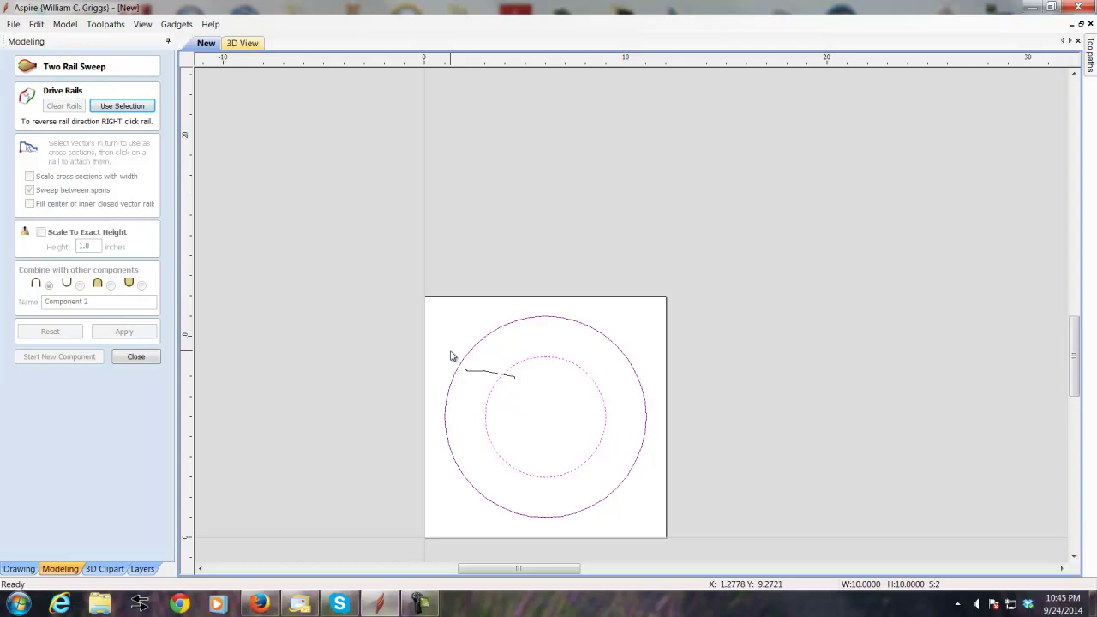
{"action": "left_click", "coordinate": [137, 355]}
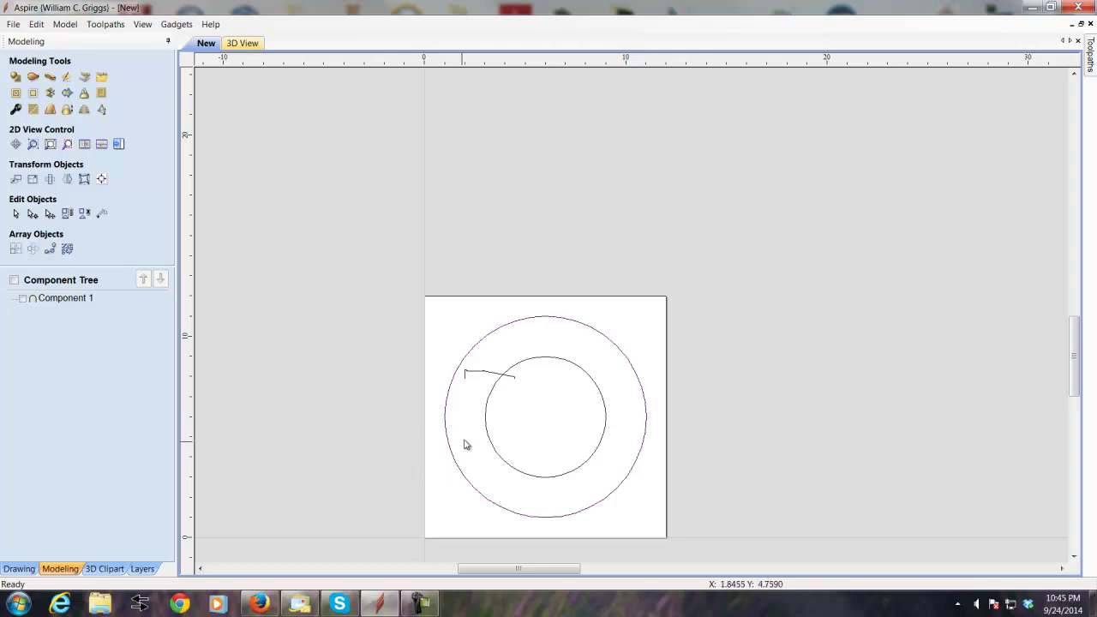
{"action": "scroll", "coordinate": [463, 444], "scroll_direction": "up", "scroll_amount": 3}
{"action": "scroll", "coordinate": [452, 444], "scroll_direction": "down", "scroll_amount": 3}
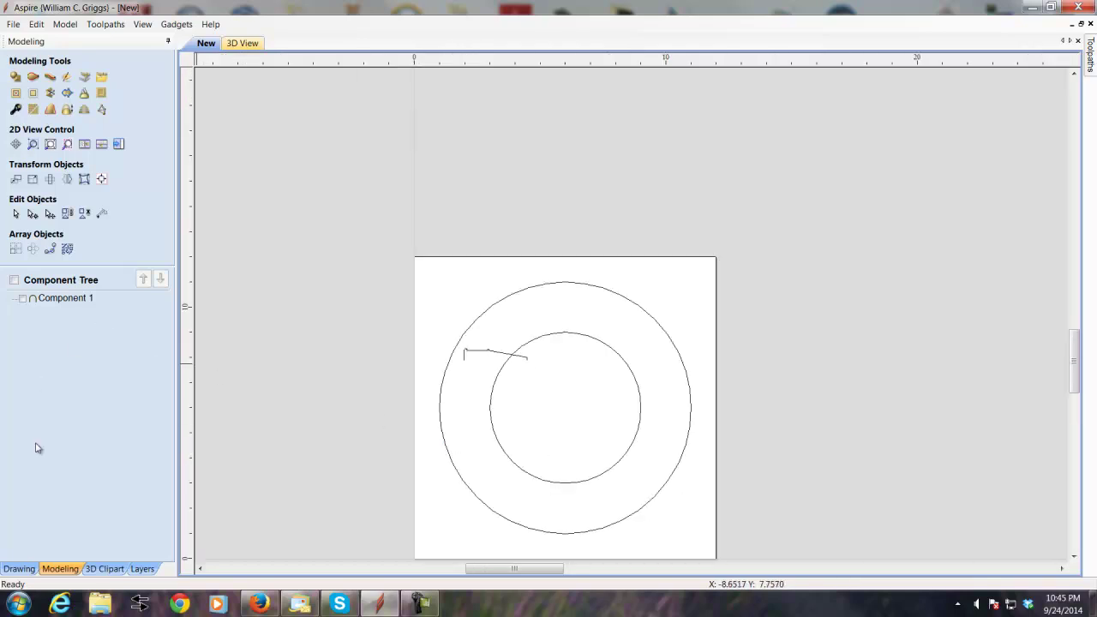
{"action": "left_click", "coordinate": [141, 568]}
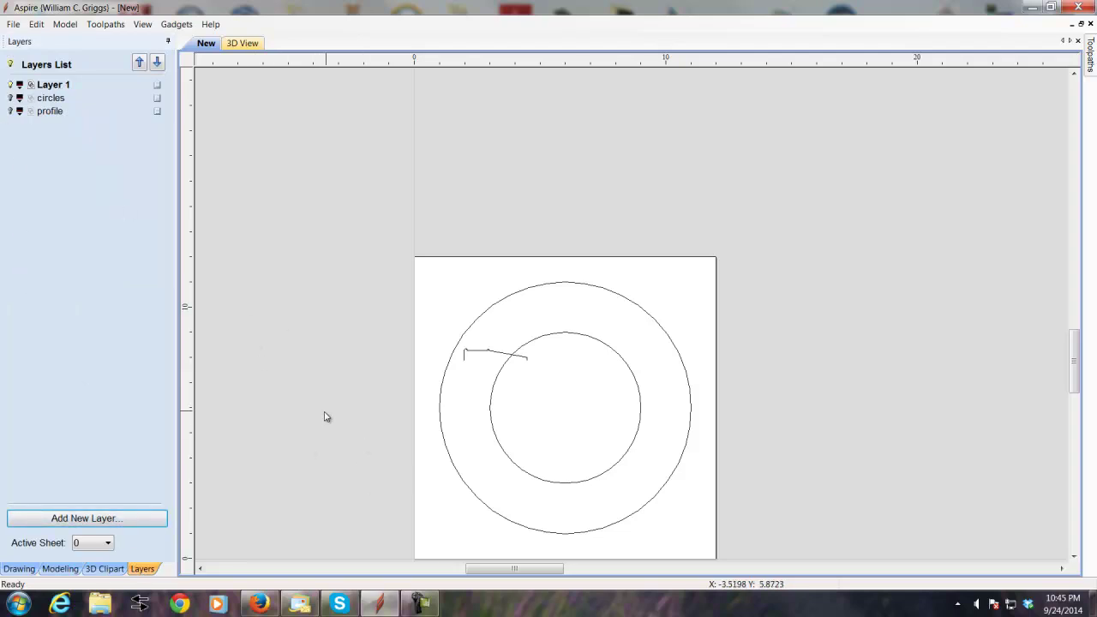
- Select the outer and inner circles together and assign them as the drive rails of a Two Rail Sweep
{"action": "left_click", "coordinate": [19, 568]}
{"action": "left_click", "coordinate": [445, 448]}
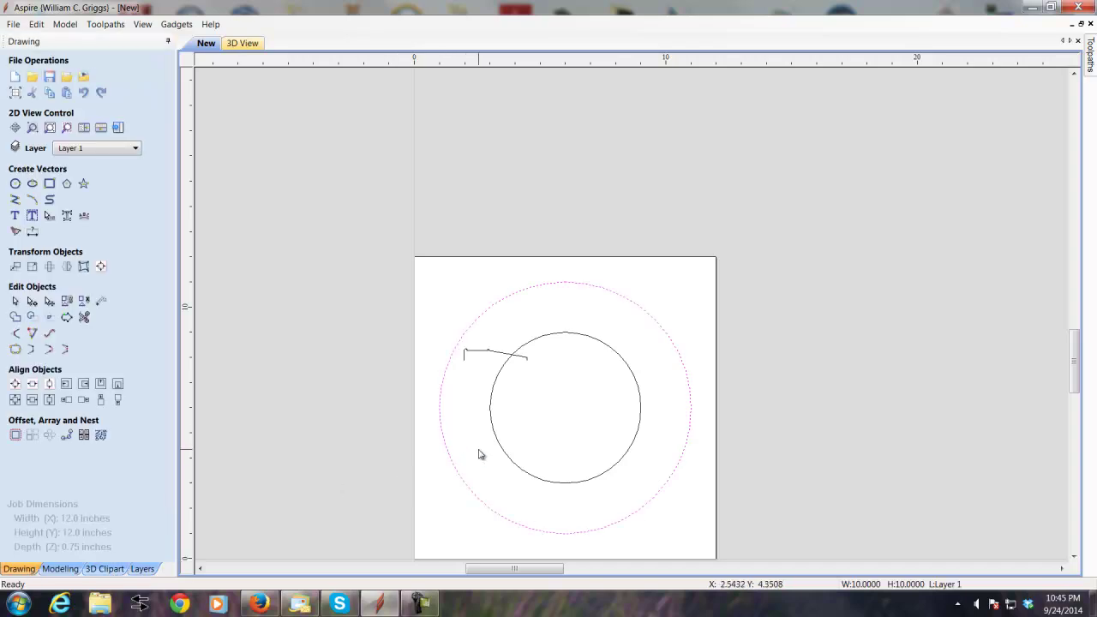
{"action": "left_click", "coordinate": [500, 447], "text": "shift"}
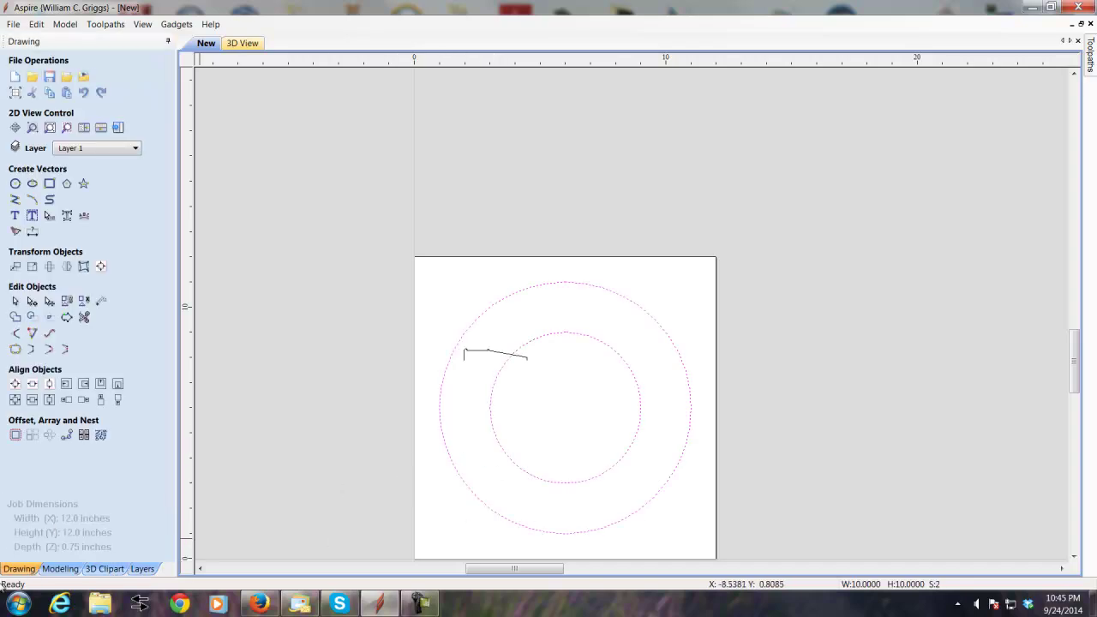
{"action": "scroll", "coordinate": [146, 571], "scroll_direction": "up", "scroll_amount": 2}
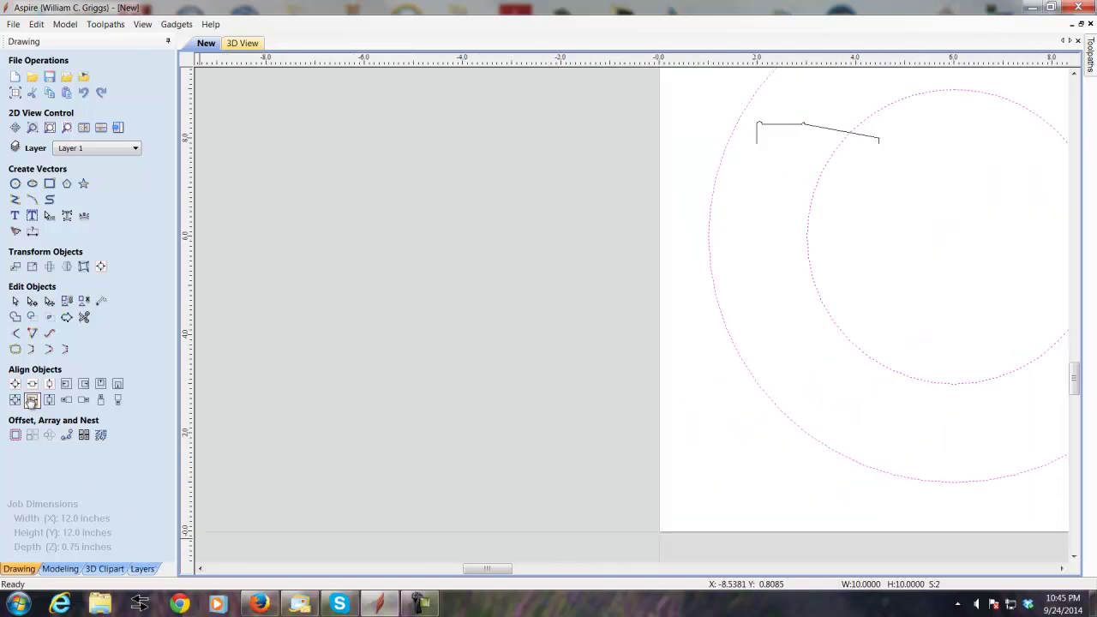
{"action": "left_click", "coordinate": [60, 569]}
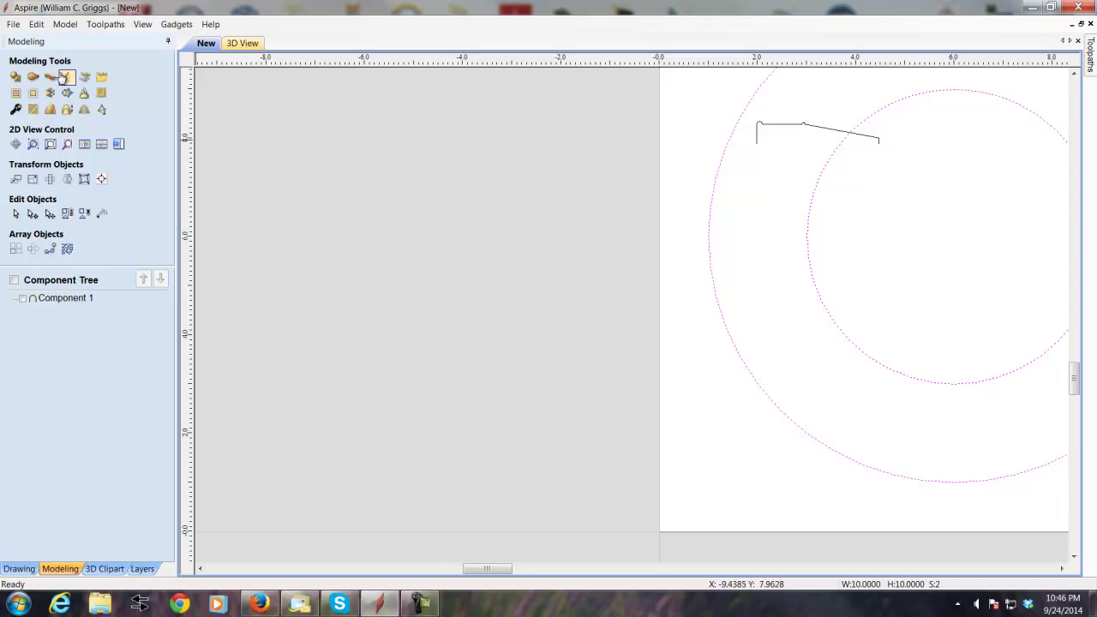
{"action": "left_click", "coordinate": [32, 79]}
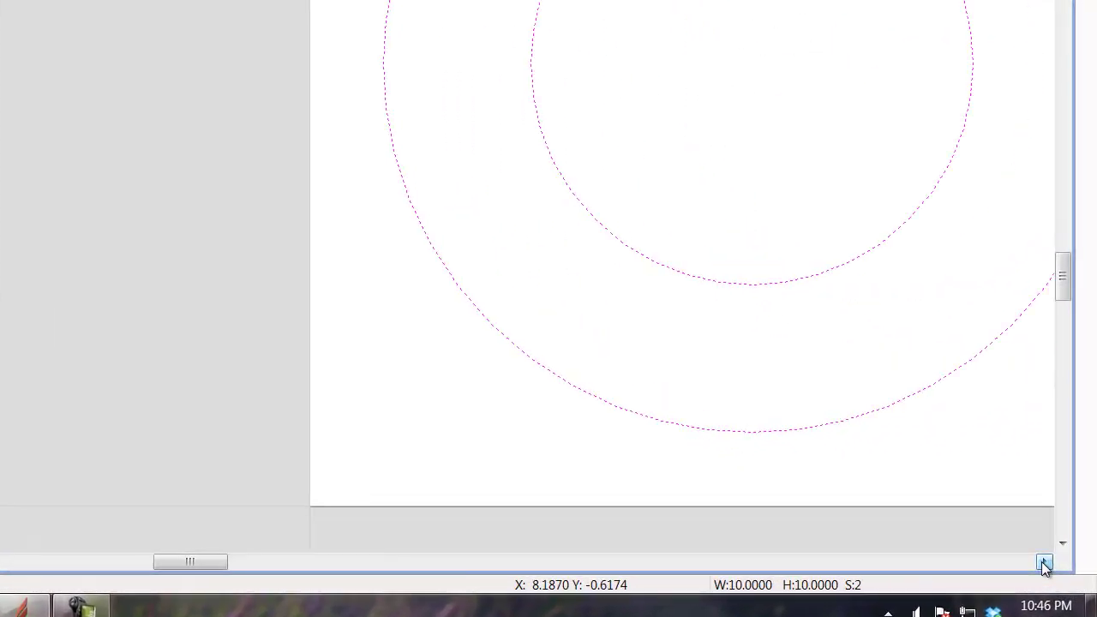
{"action": "mouse_move", "coordinate": [1065, 286]}
{"action": "left_mouse_down"}
{"action": "mouse_move", "coordinate": [1065, 273]}
{"action": "mouse_move", "coordinate": [1064, 288]}
{"action": "left_mouse_up"}
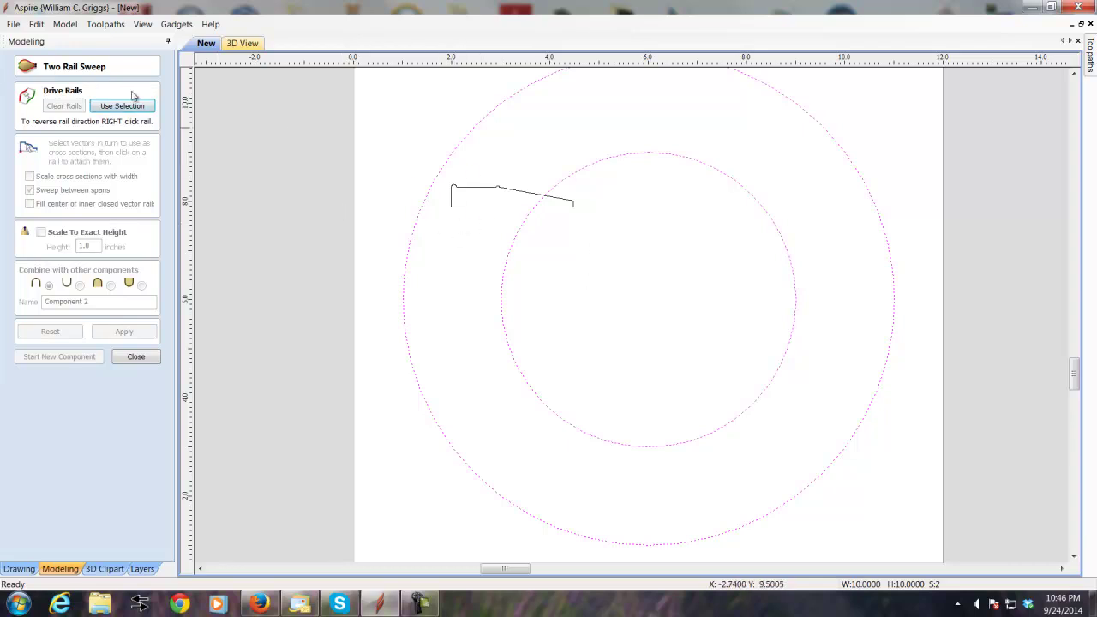
{"action": "left_click", "coordinate": [127, 107]}
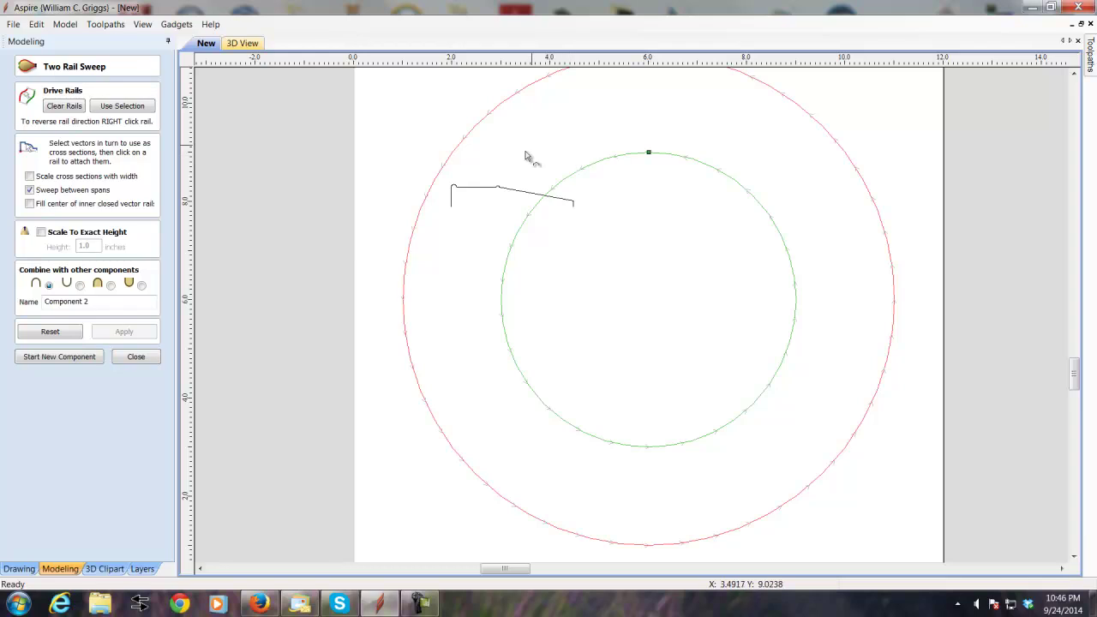
- Attach the open moulding profile to both rails as the cross section and apply the sweep to build the 3D ring
{"action": "left_click", "coordinate": [451, 209]}
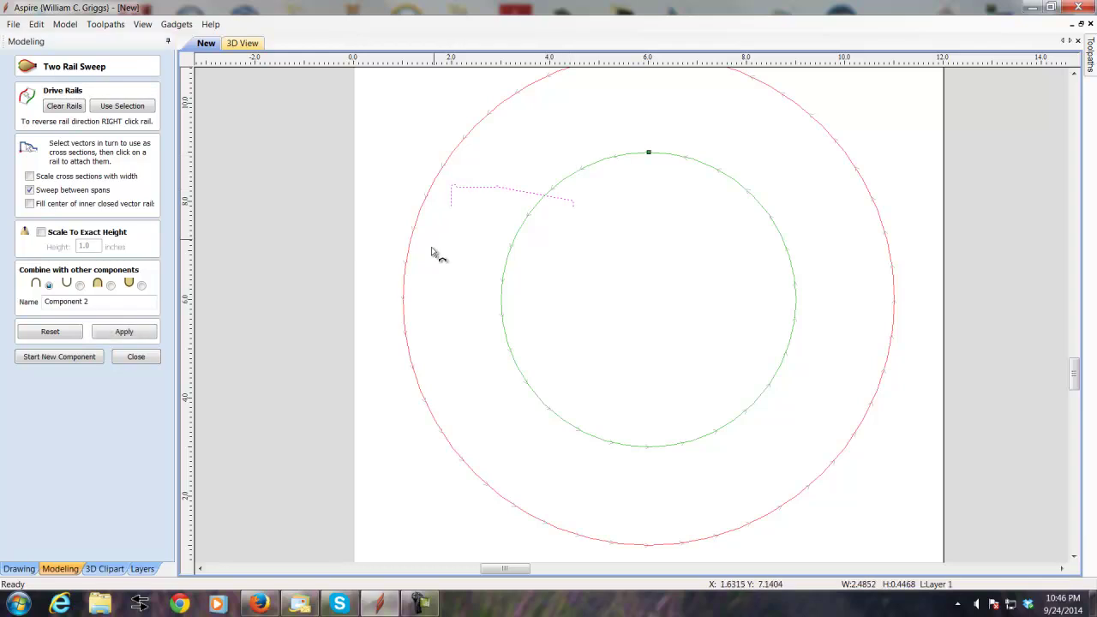
{"action": "left_click", "coordinate": [124, 332]}
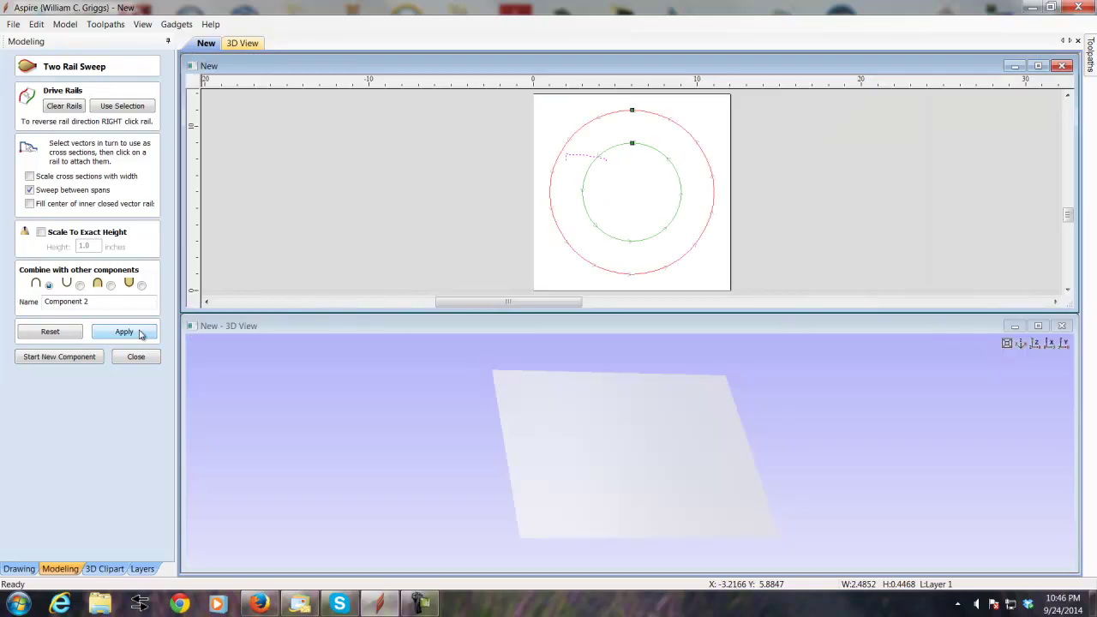
{"action": "left_click", "coordinate": [125, 332]}
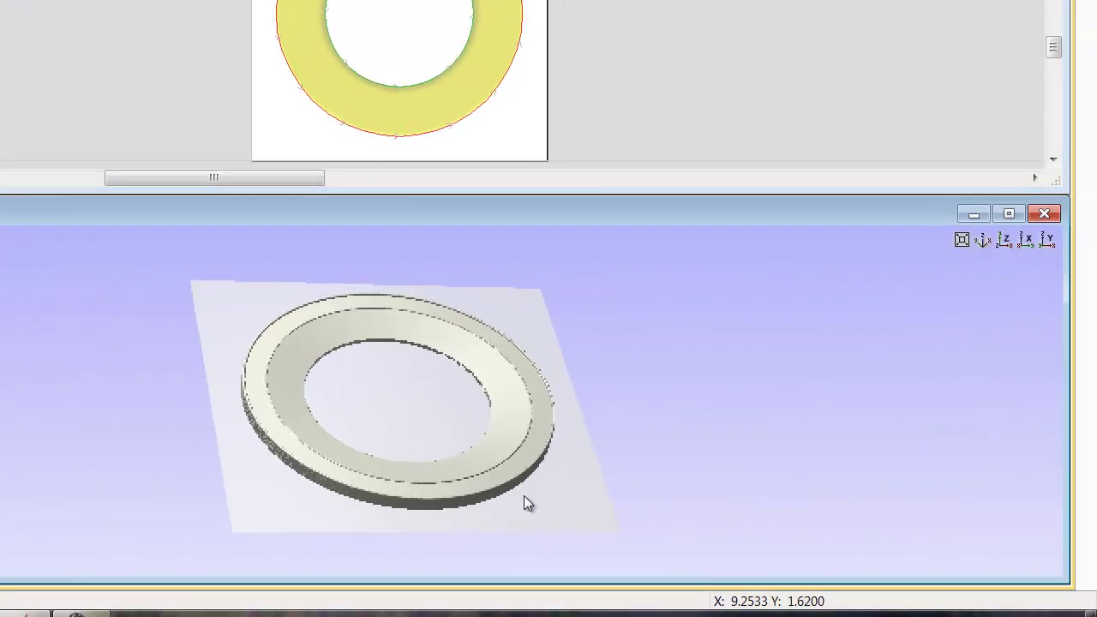
- Enlarge the 3D view and examine the swept ring's surface from different angles
{"action": "left_click", "coordinate": [1022, 217]}
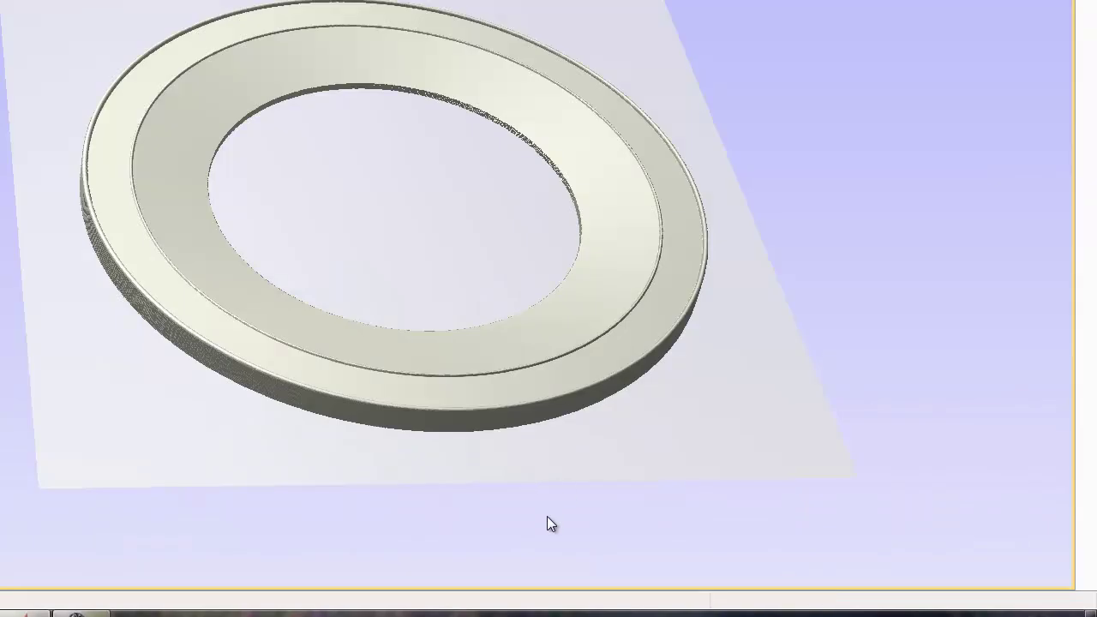
{"action": "left_click_drag", "start_coordinate": [671, 340], "coordinate": [576, 125]}
{"action": "left_click_drag", "start_coordinate": [686, 392], "coordinate": [714, 408]}
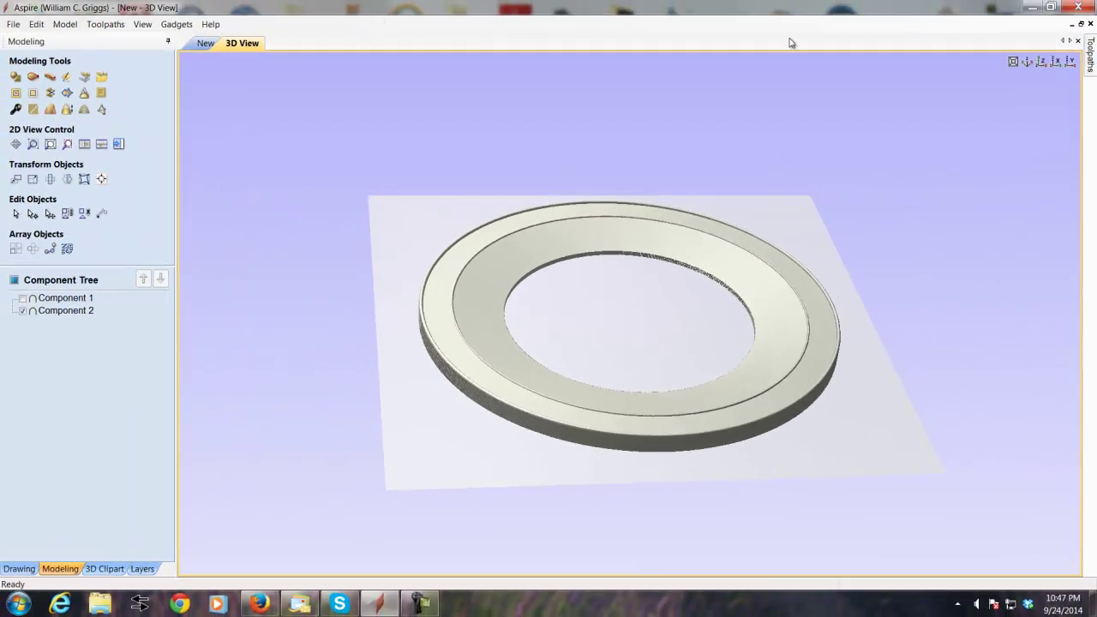
- Select the outer circle in the 2D view as the machining boundary and close the toolpath preview form
{"action": "left_click", "coordinate": [1091, 60]}
{"action": "left_click", "coordinate": [206, 42]}
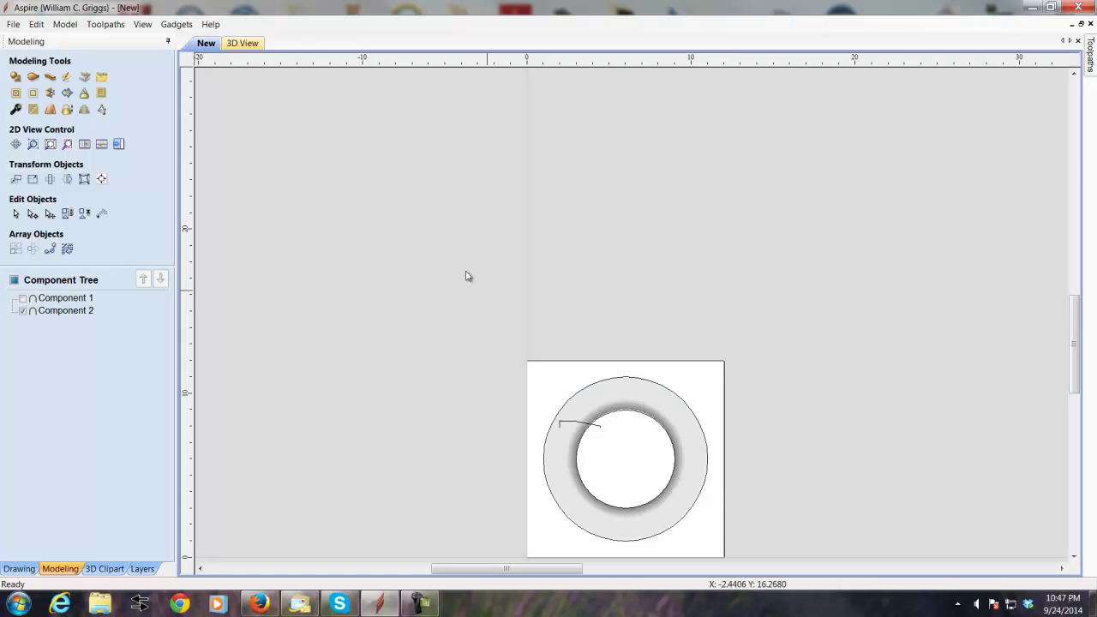
{"action": "left_click", "coordinate": [599, 386]}
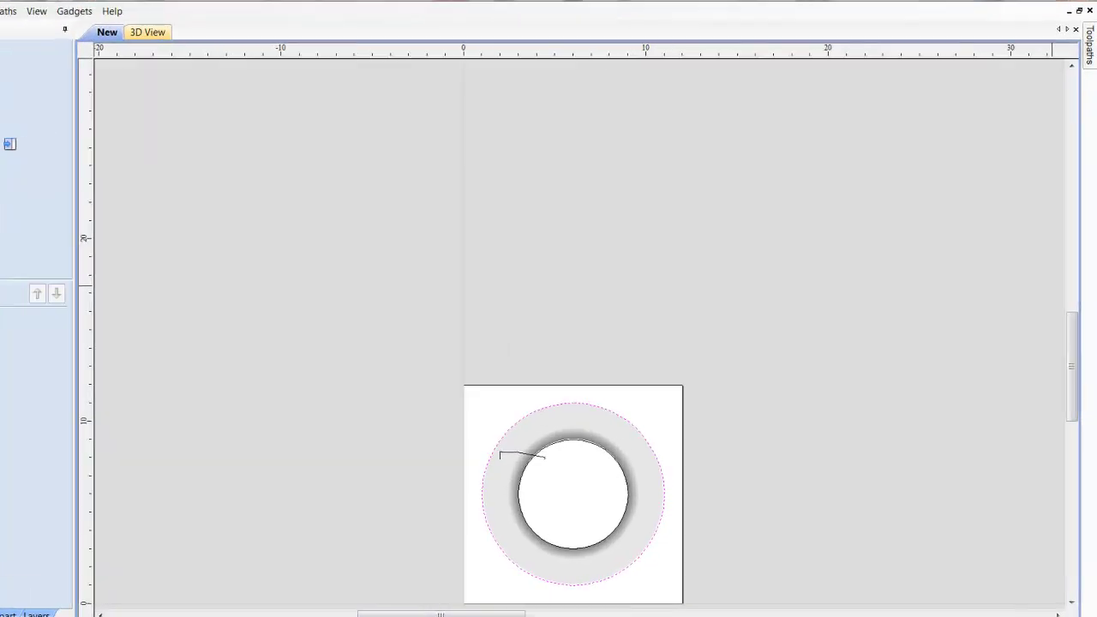
{"action": "mouse_move", "coordinate": [1088, 43]}
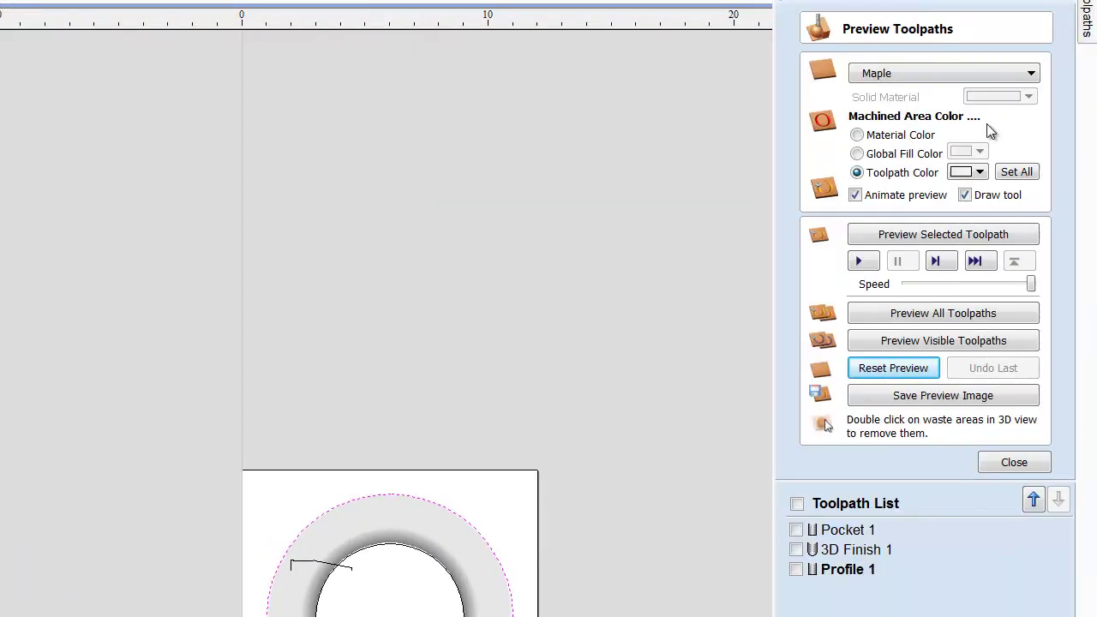
{"action": "left_click", "coordinate": [1014, 463]}
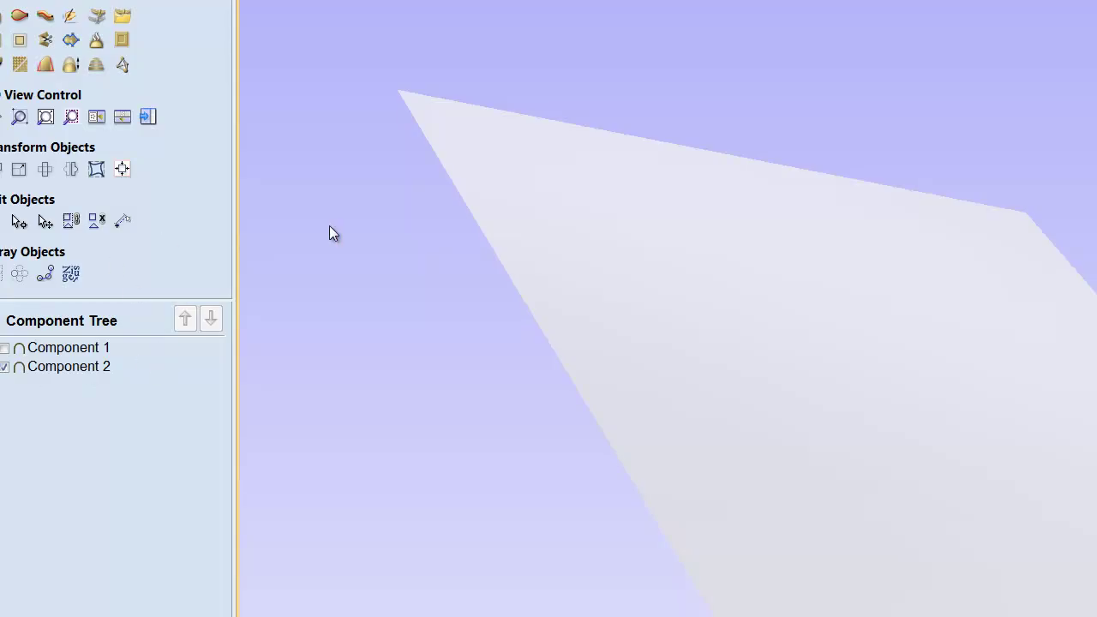
{"action": "left_click_drag", "start_coordinate": [652, 471], "coordinate": [718, 322]}
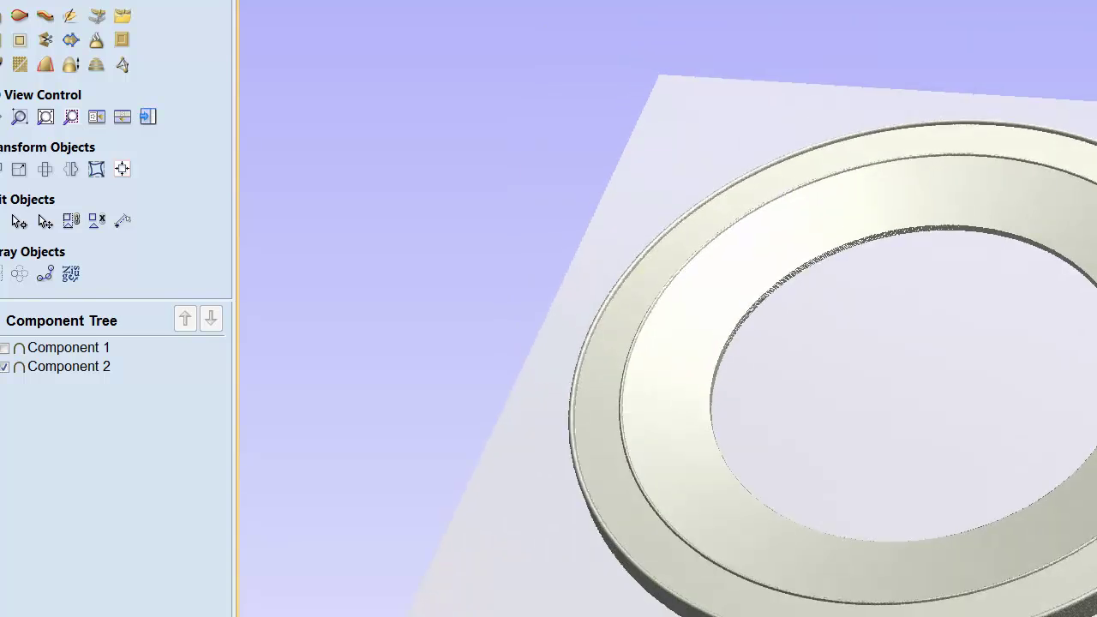
{"action": "key", "text": "F2"}
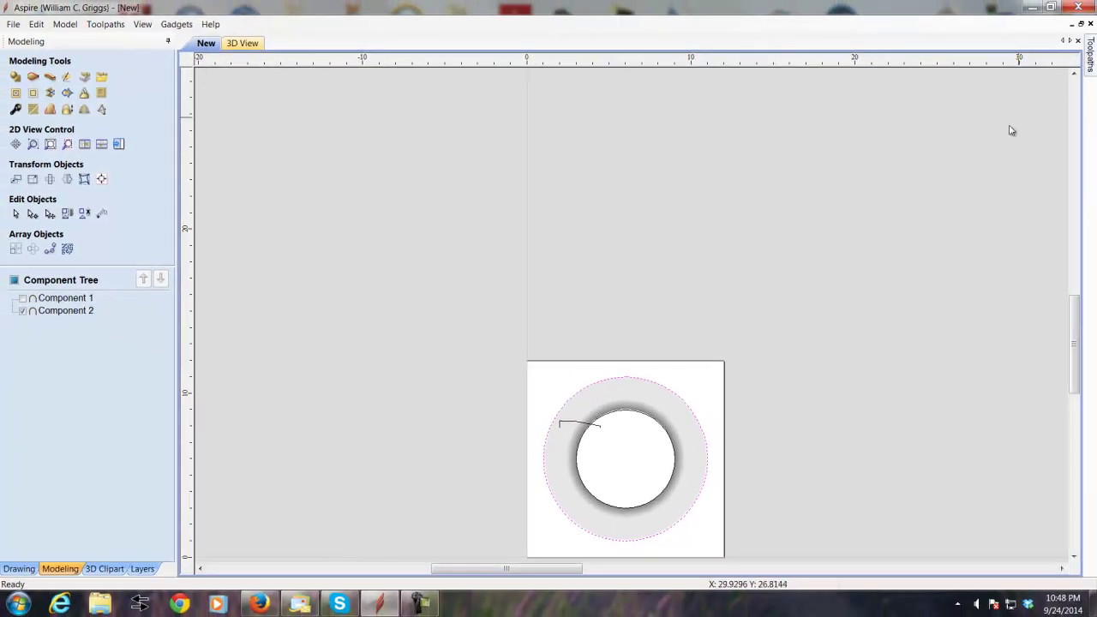
- Start a 3D finishing toolpath and place the model at the bottom of the 0.75 inch material, with a 0.3032 inch gap above
{"action": "mouse_move", "coordinate": [1094, 65]}
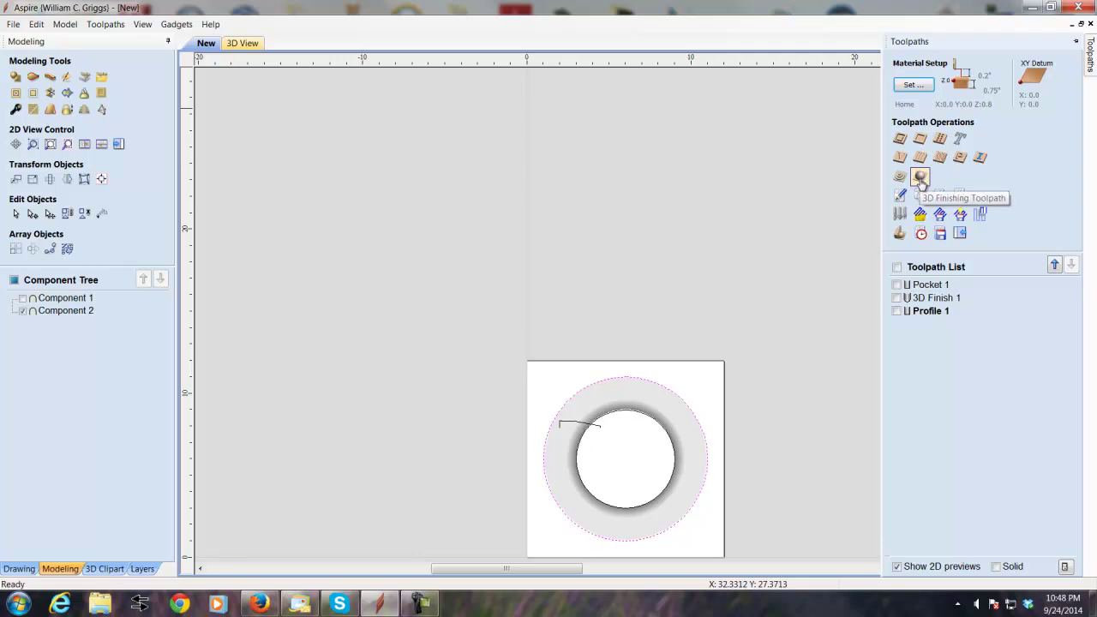
{"action": "left_click", "coordinate": [919, 176]}
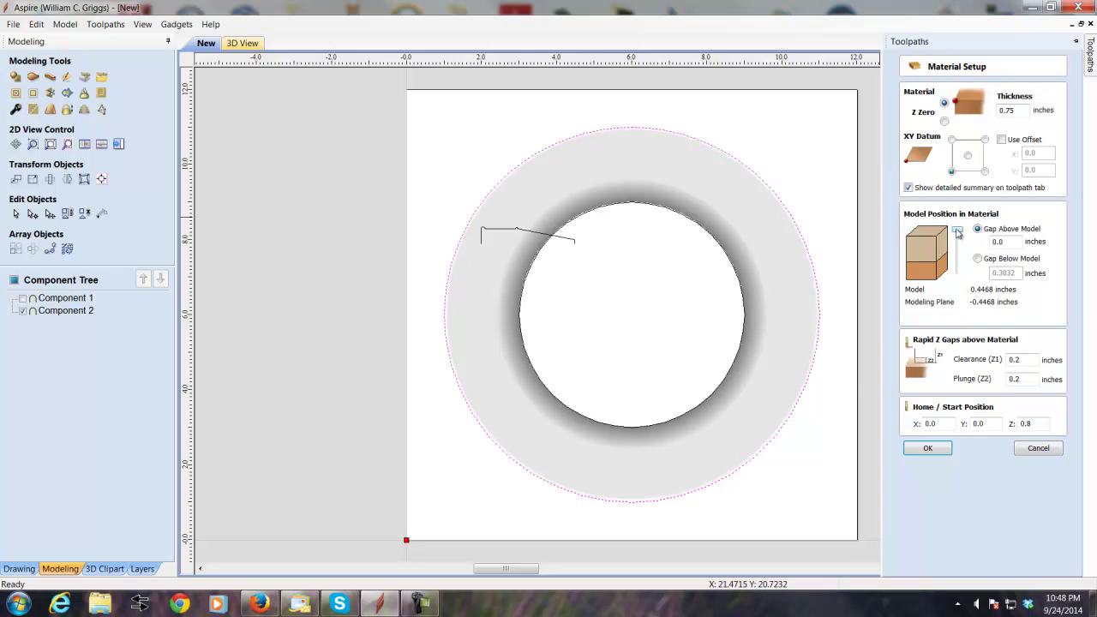
{"action": "left_click_drag", "start_coordinate": [957, 231], "coordinate": [957, 280]}
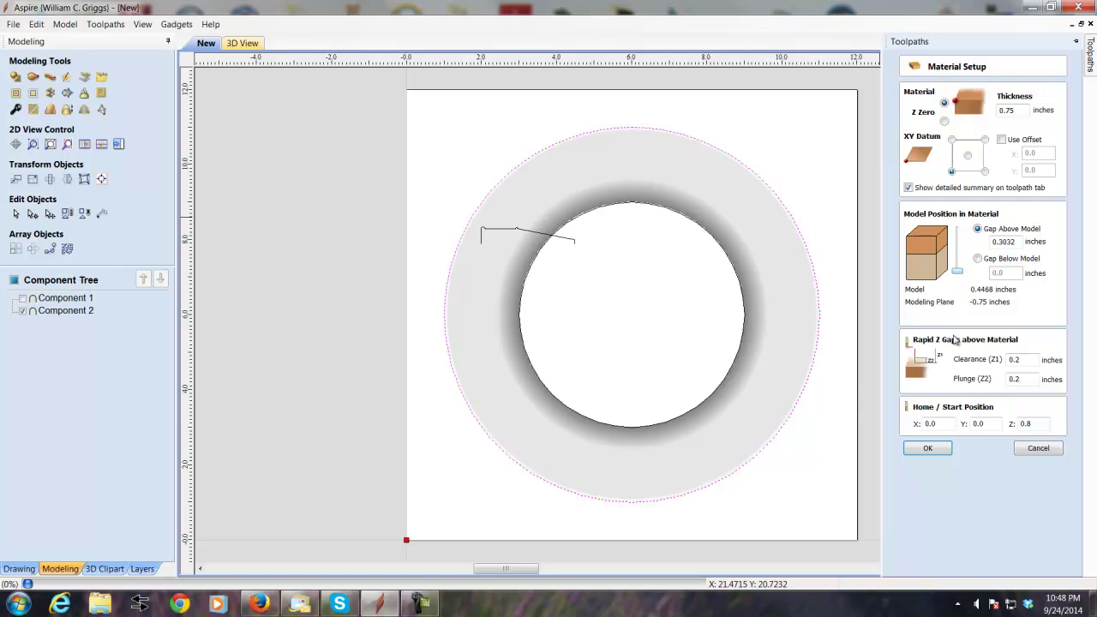
{"action": "left_click", "coordinate": [928, 448]}
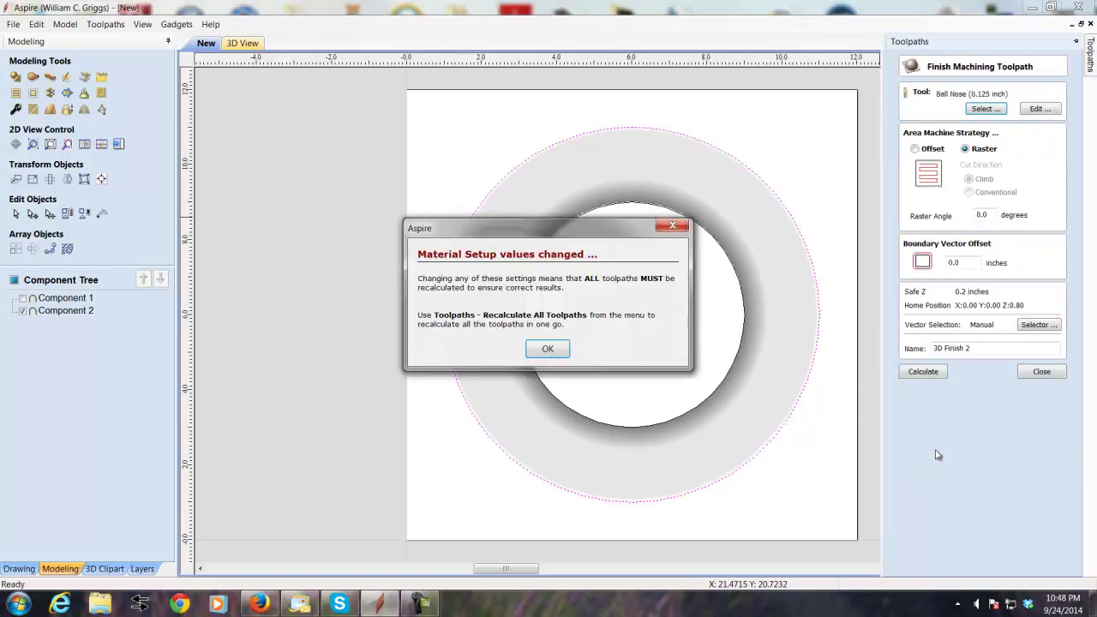
{"action": "left_click", "coordinate": [547, 351]}
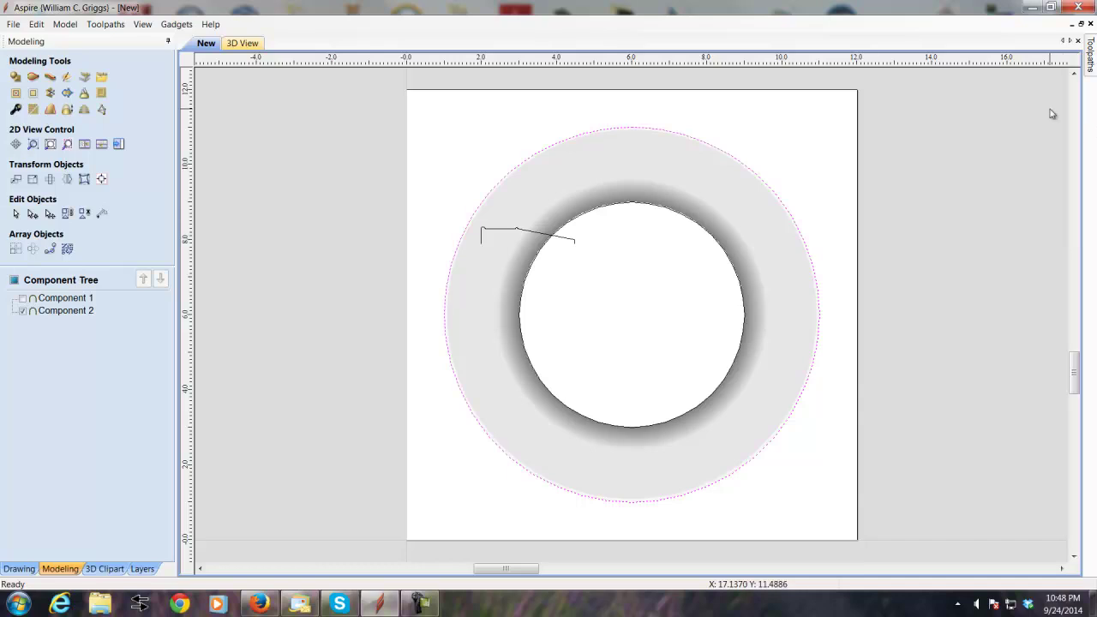
- Calculate the raster 3D finishing toolpath with the 0.125 inch ball nose inside the outer circle and preview its cut
{"action": "key", "text": "F4"}
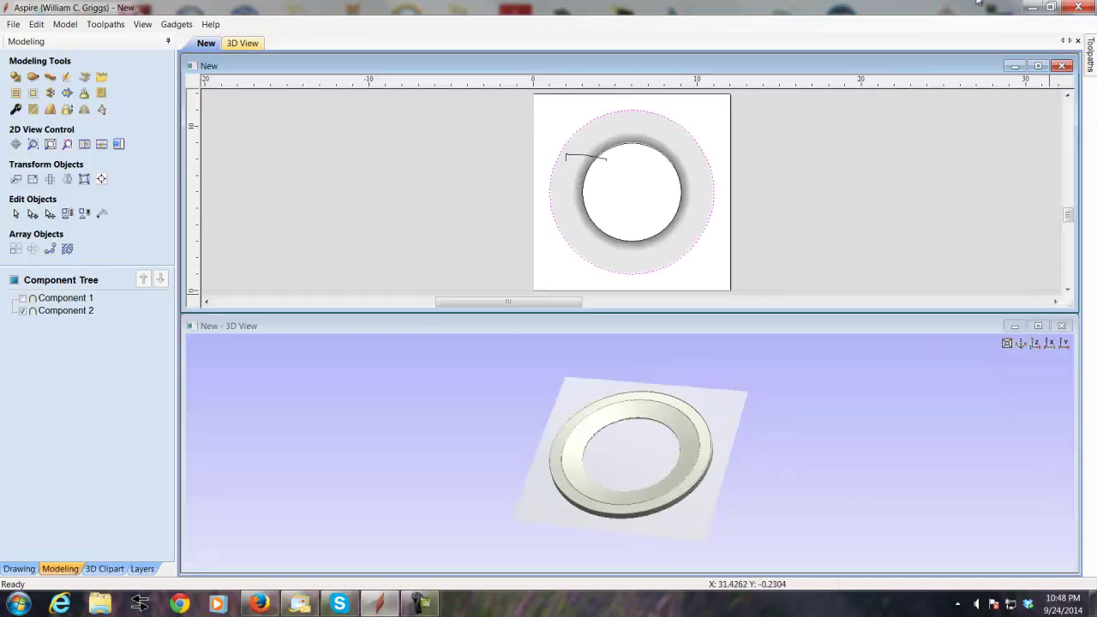
{"action": "mouse_move", "coordinate": [1091, 67]}
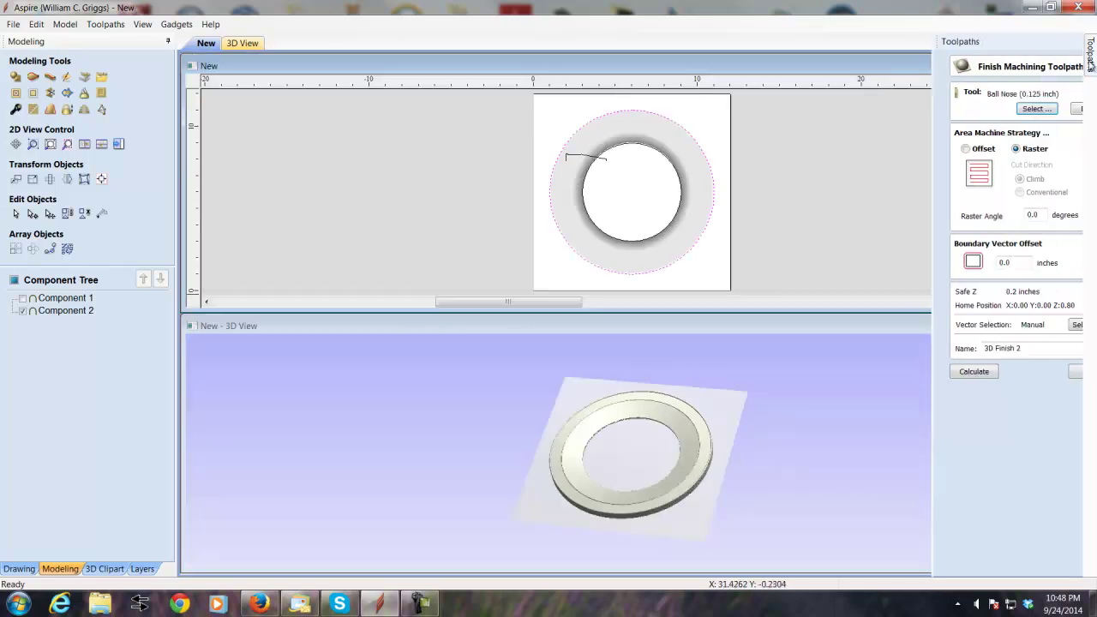
{"action": "left_click", "coordinate": [943, 377]}
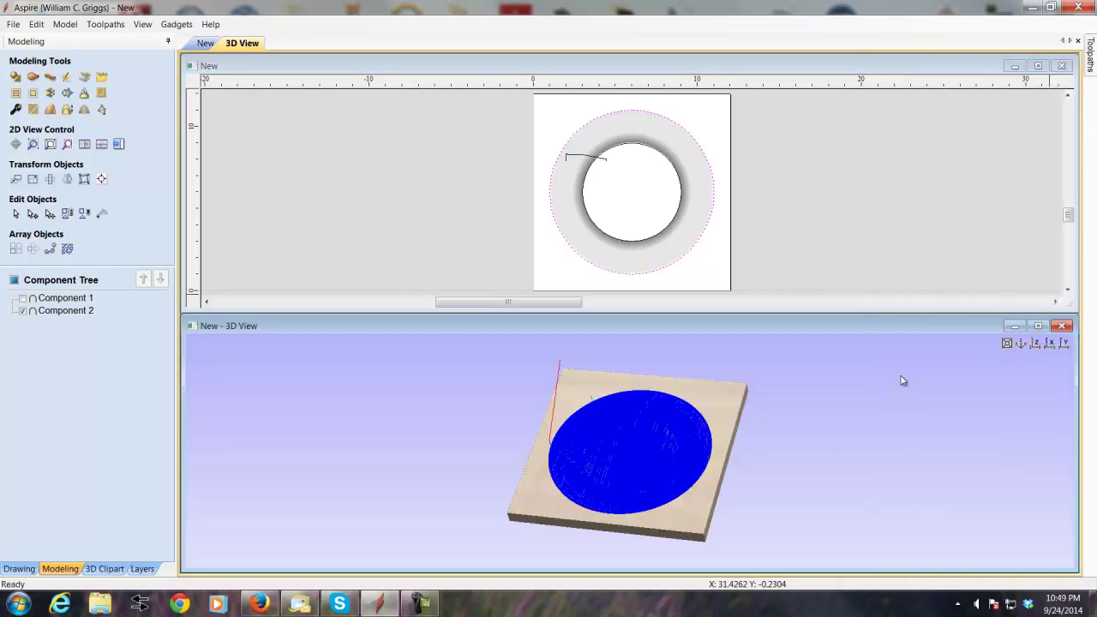
{"action": "mouse_move", "coordinate": [1087, 69]}
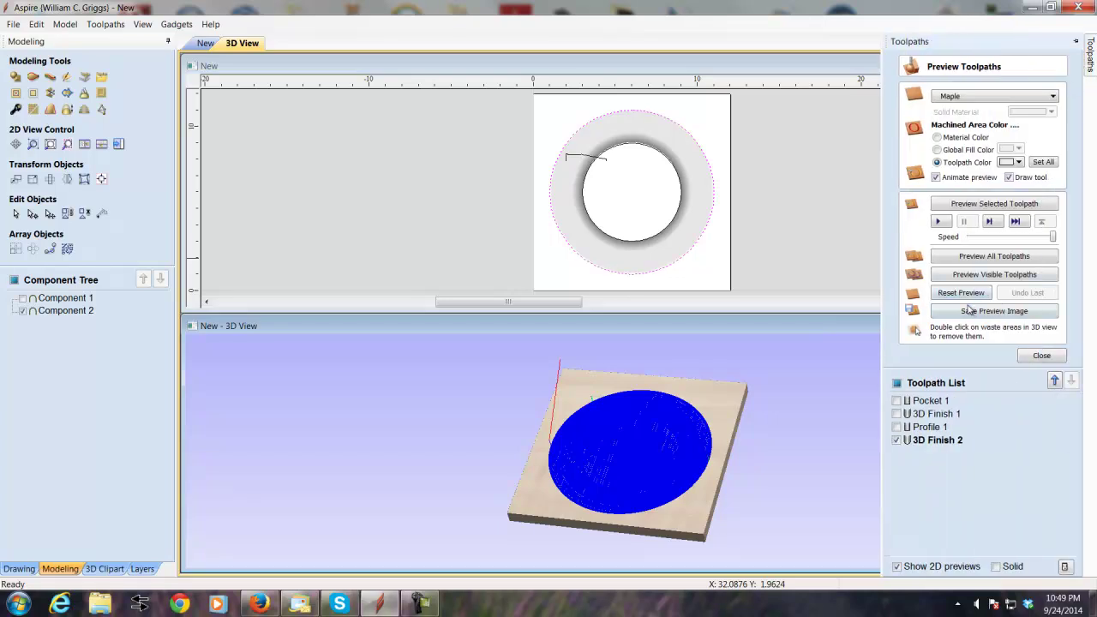
{"action": "left_click", "coordinate": [1017, 203]}
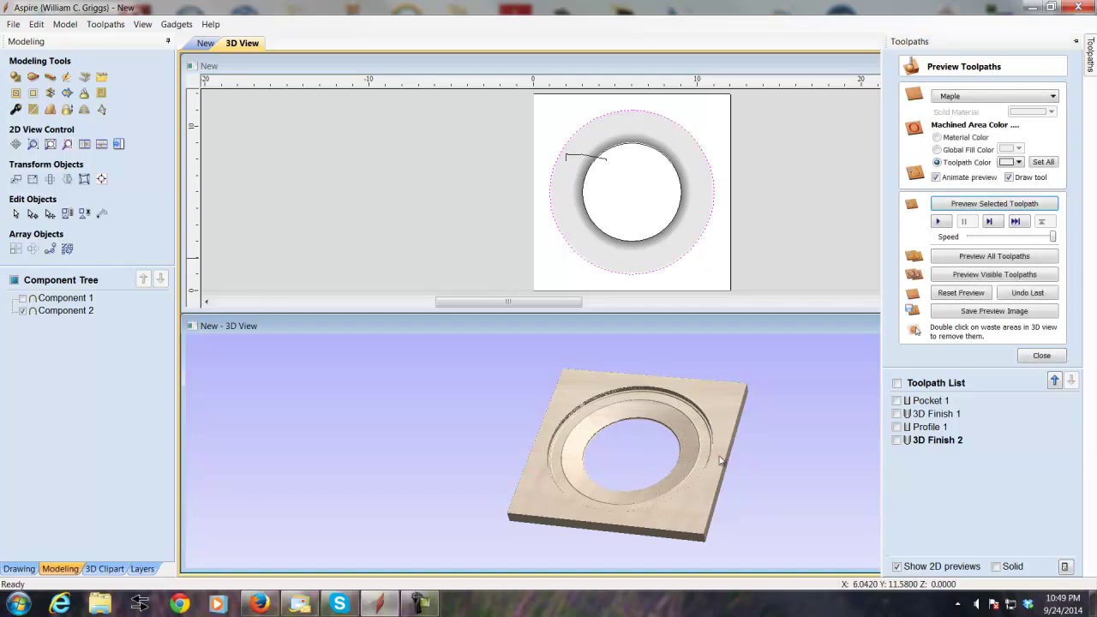
{"action": "left_click", "coordinate": [1039, 357]}
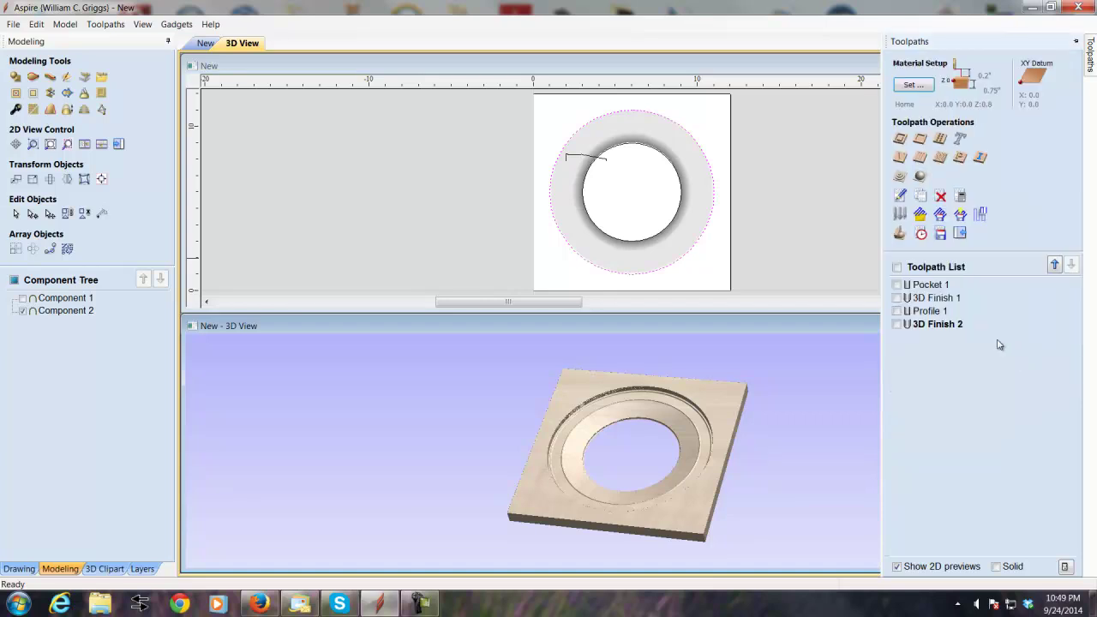
- Calculate and preview an outside profile toolpath around the outer circle, and remove the waste material around the ring
{"action": "left_click", "coordinate": [900, 138]}
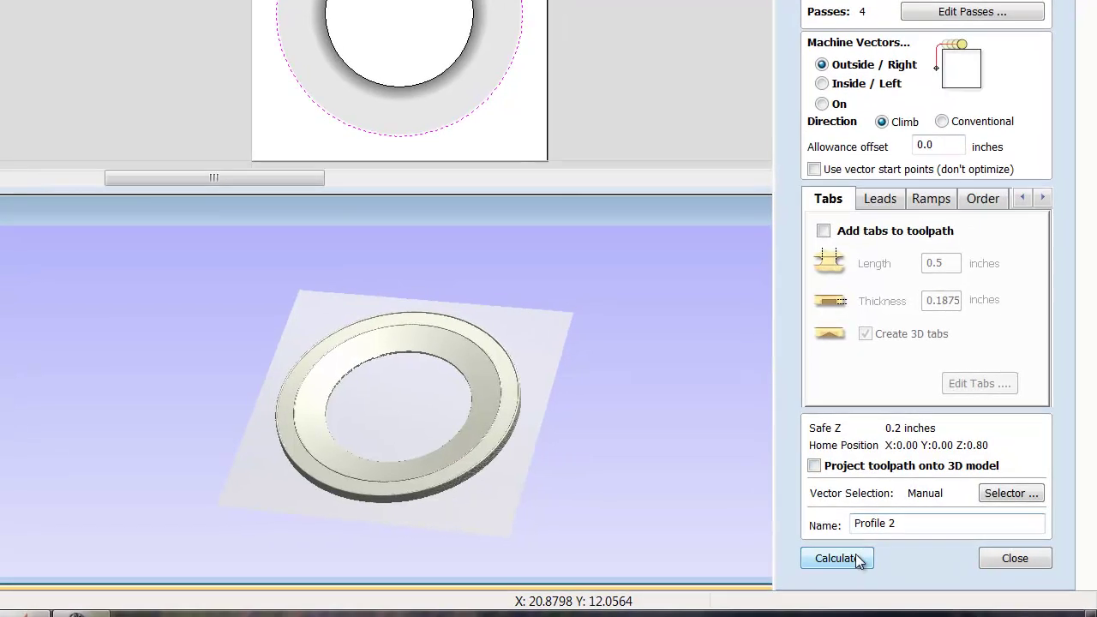
{"action": "left_click", "coordinate": [924, 556]}
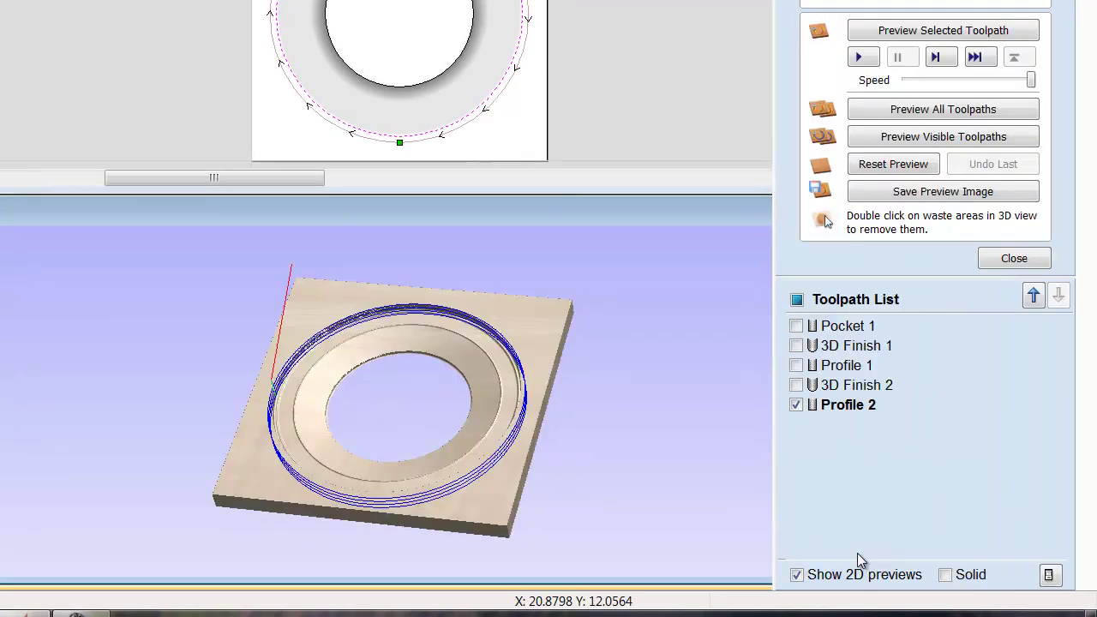
{"action": "left_click", "coordinate": [957, 31]}
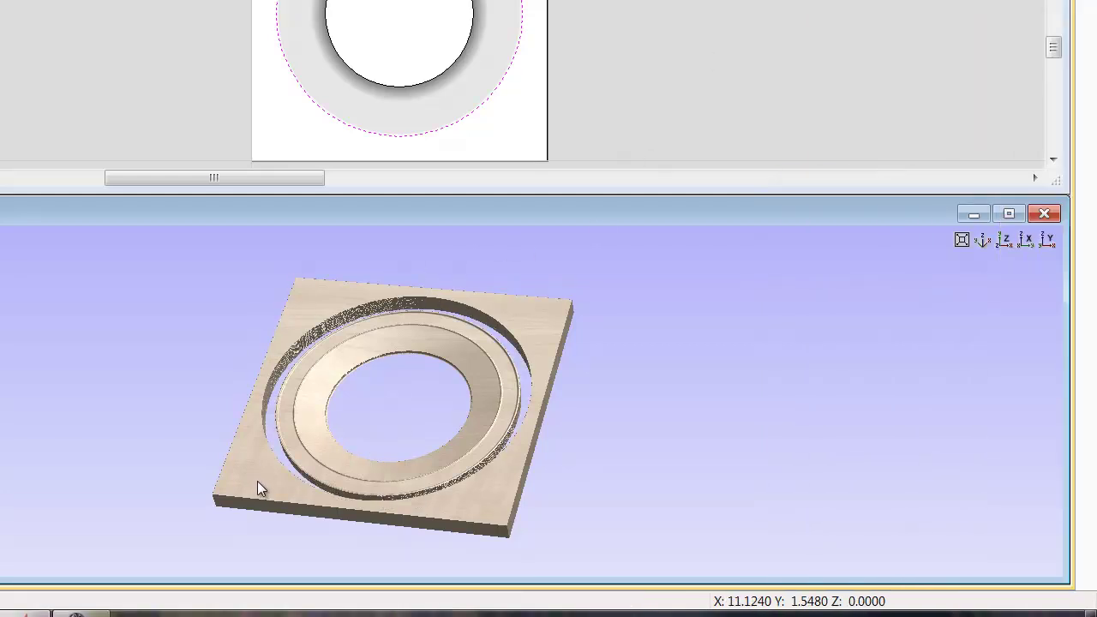
{"action": "left_click_drag", "start_coordinate": [459, 523], "coordinate": [226, 532]}
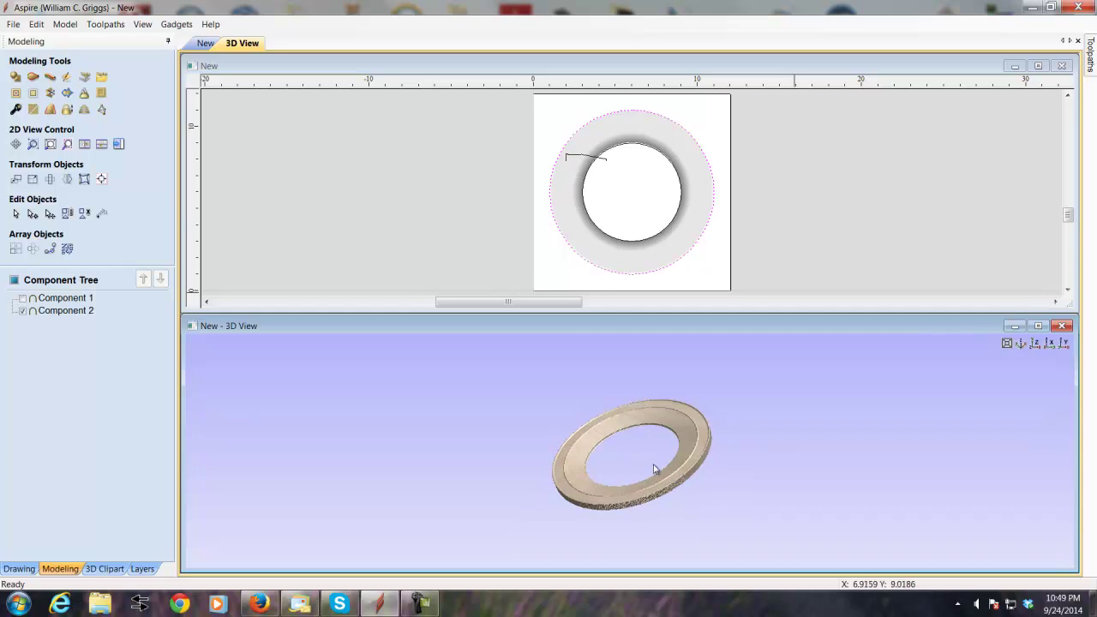
- Examine the machined ring preview up close from several angles, checking the moulding profile and the inner and outer edges
{"action": "scroll", "coordinate": [642, 457], "scroll_direction": "up", "scroll_amount": 6}
{"action": "left_click_drag", "start_coordinate": [748, 447], "coordinate": [876, 514]}
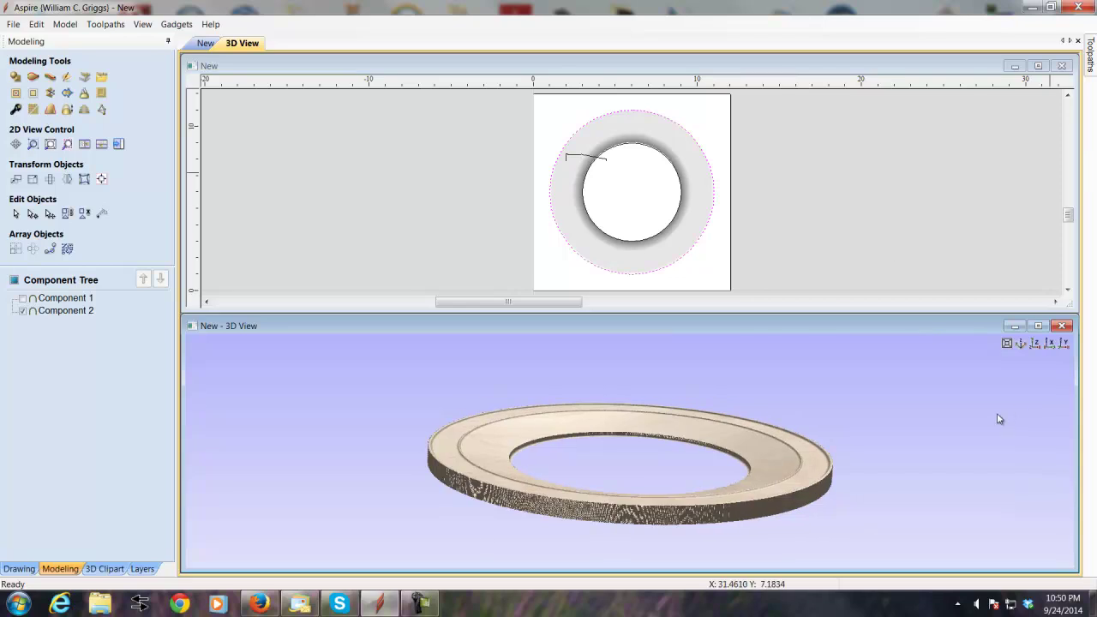
{"action": "left_click_drag", "start_coordinate": [982, 448], "coordinate": [1028, 422]}
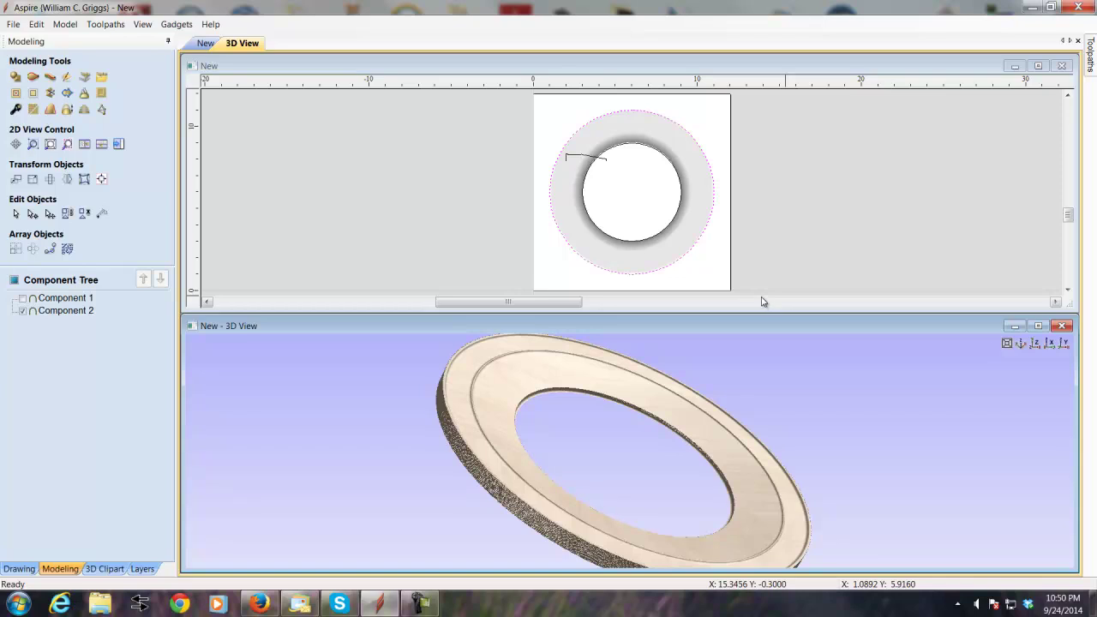
{"action": "left_click_drag", "start_coordinate": [920, 413], "coordinate": [587, 609]}
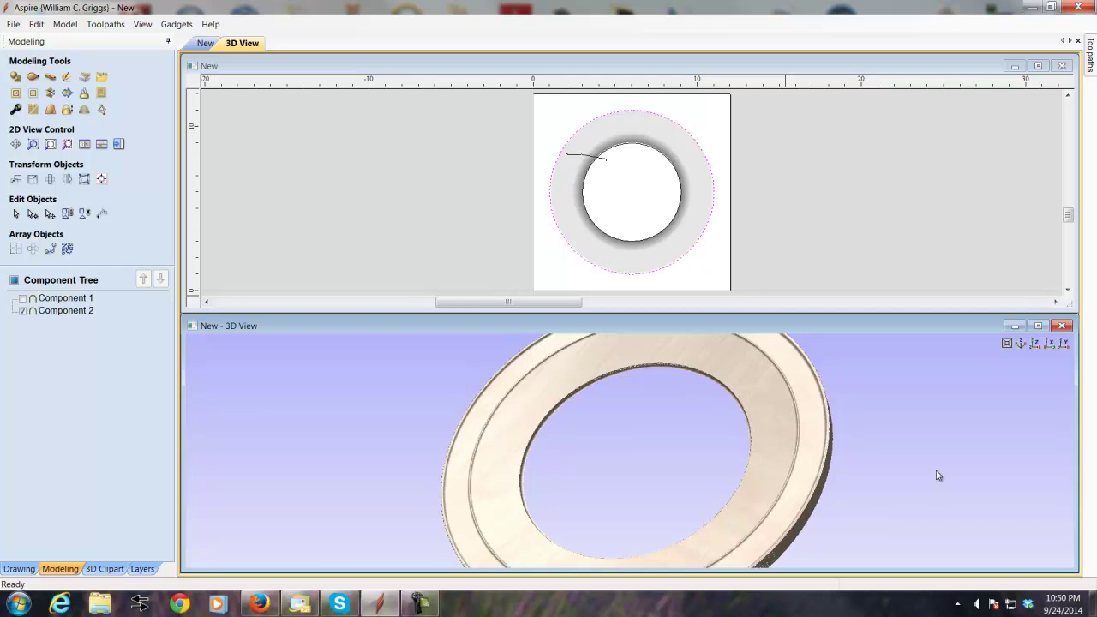
{"action": "mouse_move", "coordinate": [1090, 53]}
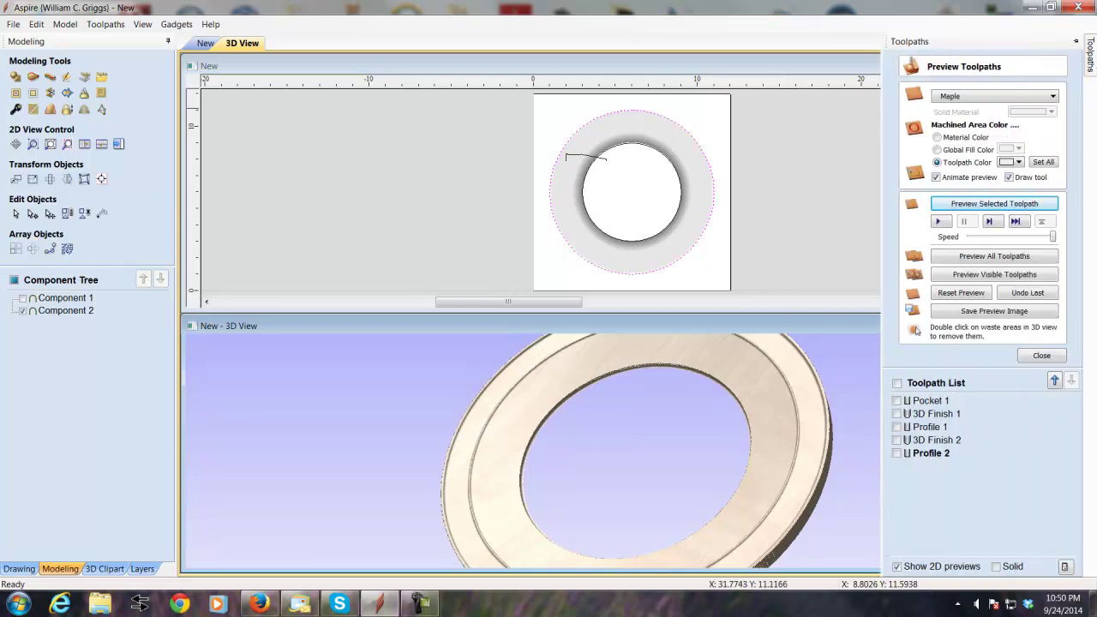
{"action": "left_click_drag", "start_coordinate": [698, 440], "coordinate": [588, 534]}
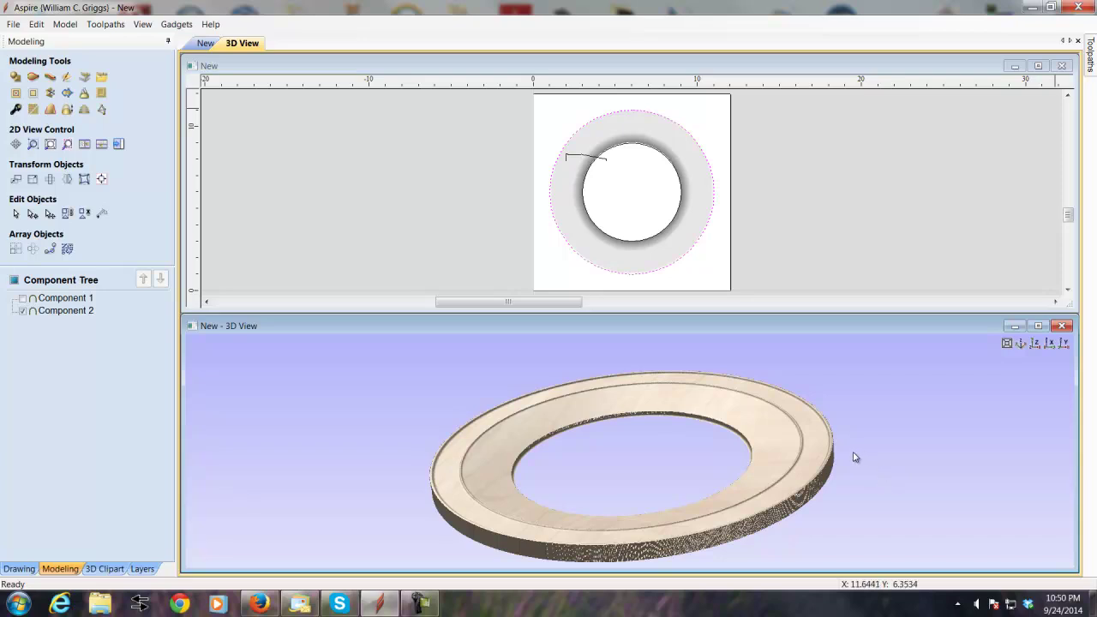
{"action": "mouse_move", "coordinate": [854, 457]}
{"action": "left_mouse_down"}
{"action": "mouse_move", "coordinate": [865, 474]}
{"action": "mouse_move", "coordinate": [862, 463]}
{"action": "left_mouse_up"}
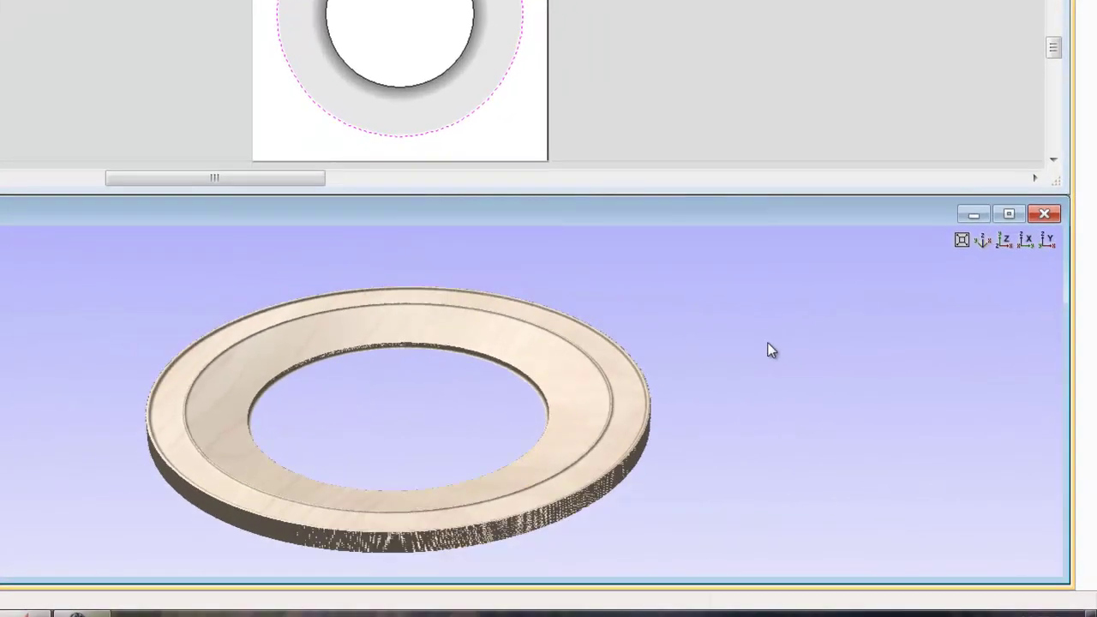
{"action": "left_click_drag", "start_coordinate": [771, 349], "coordinate": [676, 395]}
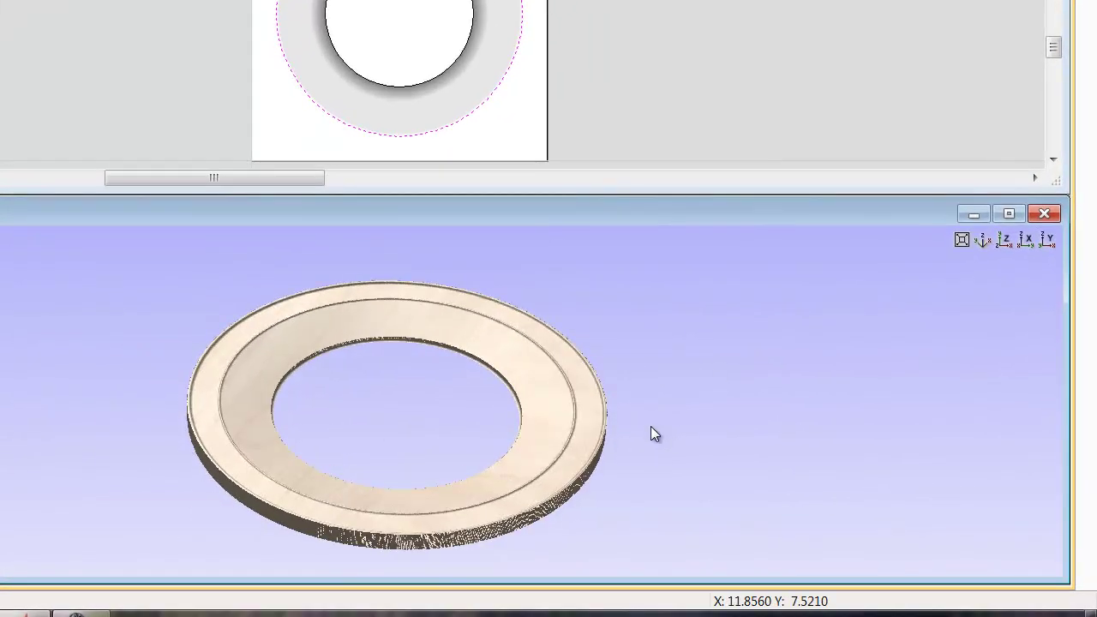